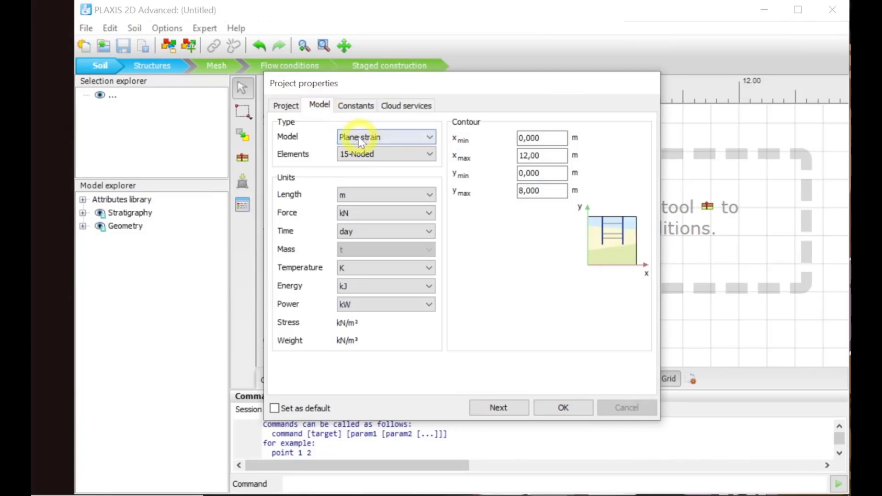
Step: Set the project's model type to Axisymmetry, with contour limits of 30 m for x max and 18 m for y max
click(380, 138)
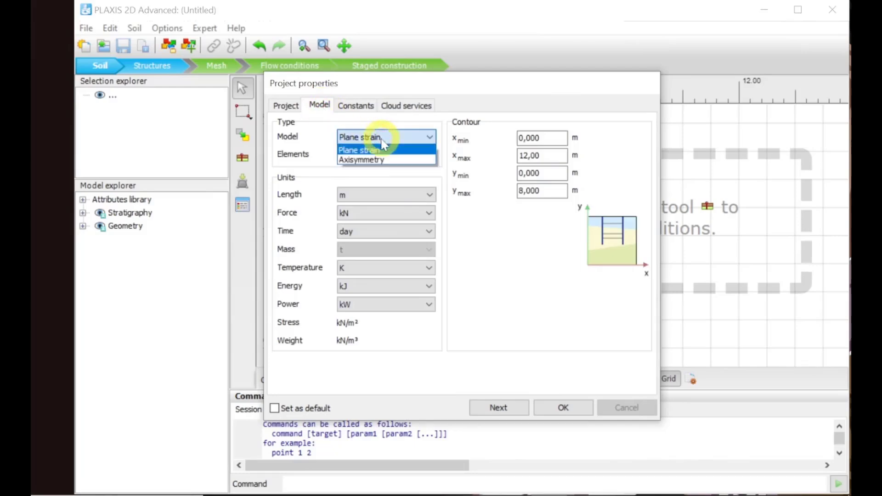
click(384, 157)
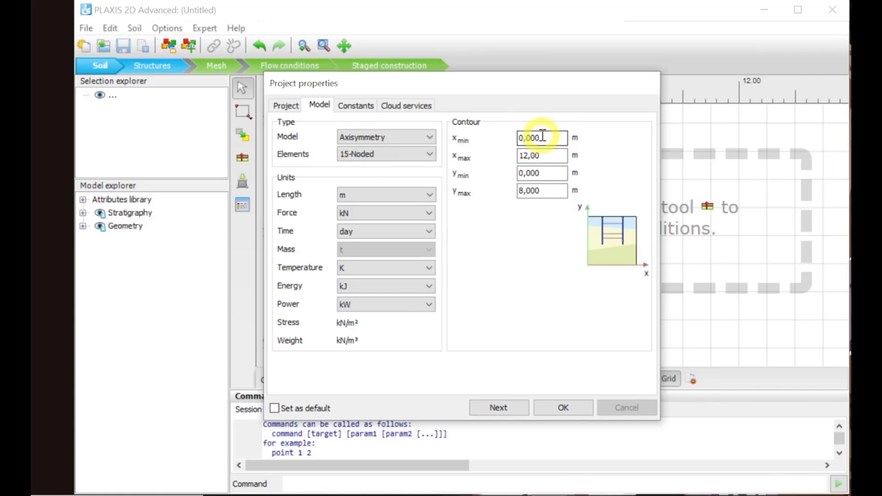
click(543, 156)
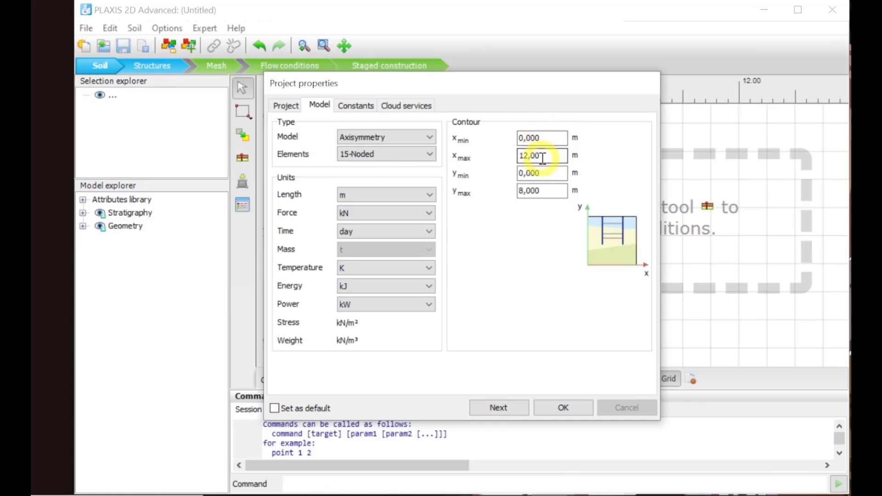
drag(542, 157, 496, 173)
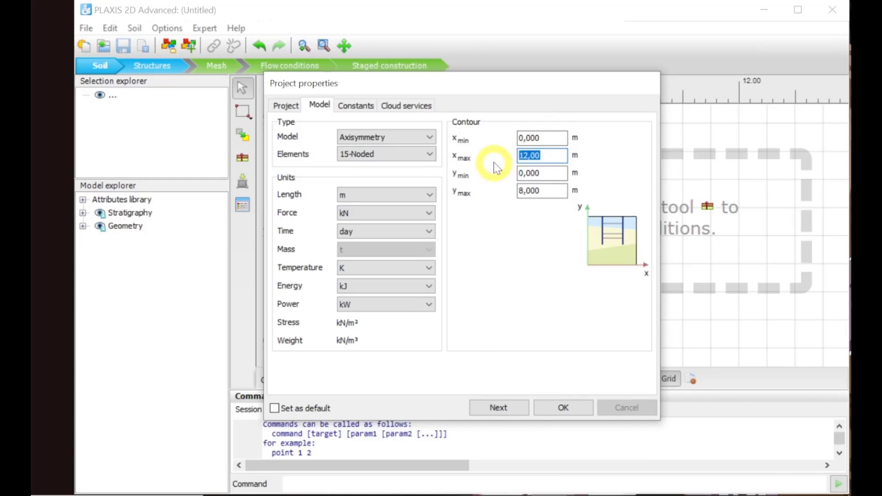
text(30)
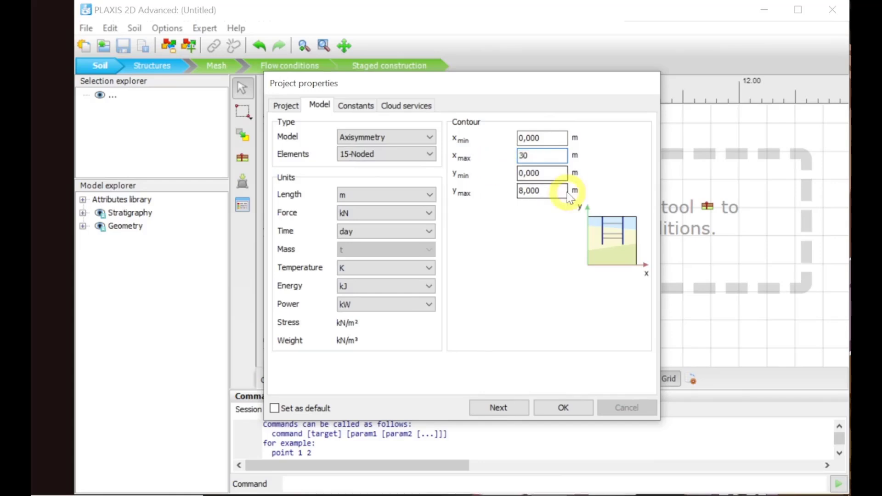
click(541, 187)
drag(541, 187, 518, 187)
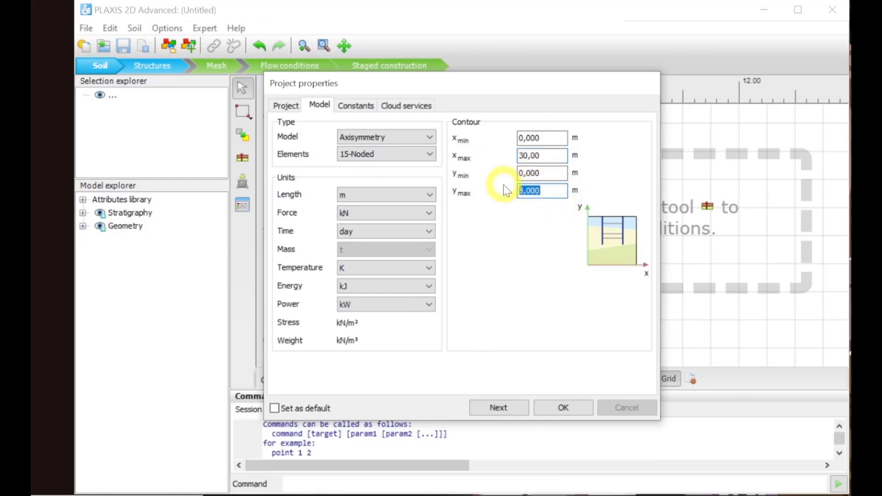
text(18)
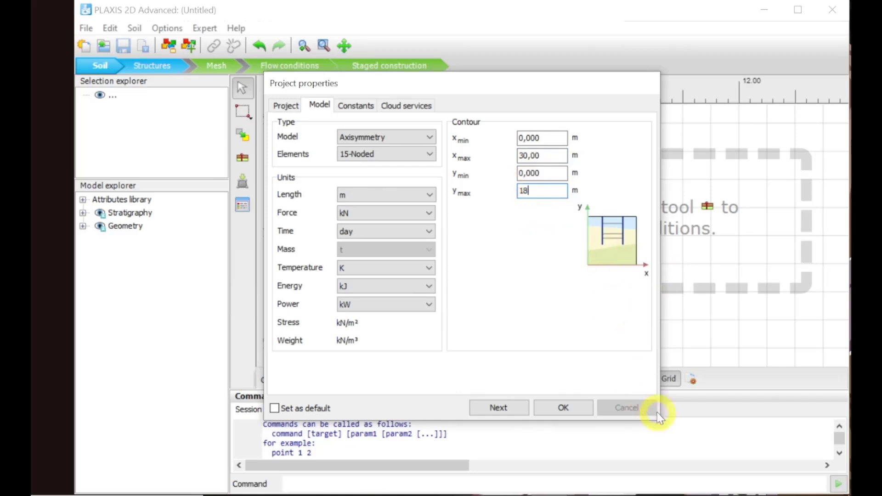
click(573, 412)
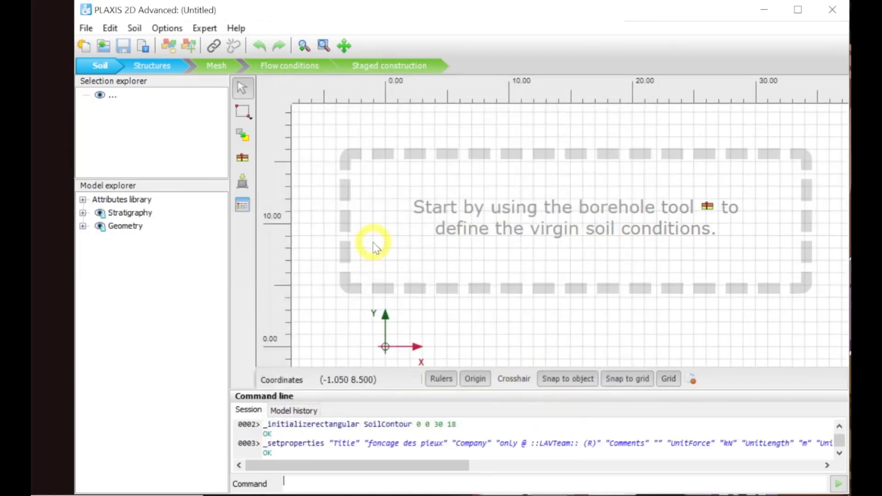
Step: Create a borehole at the origin (x = 0) and add two soil layers to it
click(243, 159)
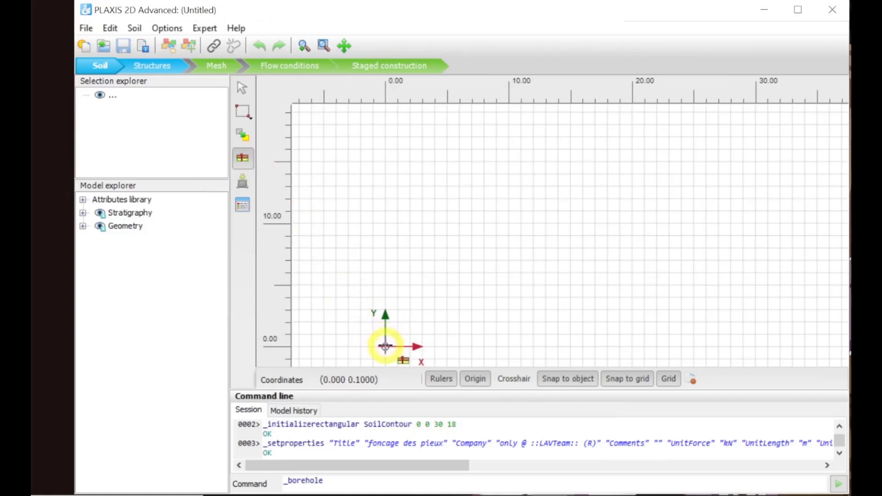
scroll(385, 346, up, 2)
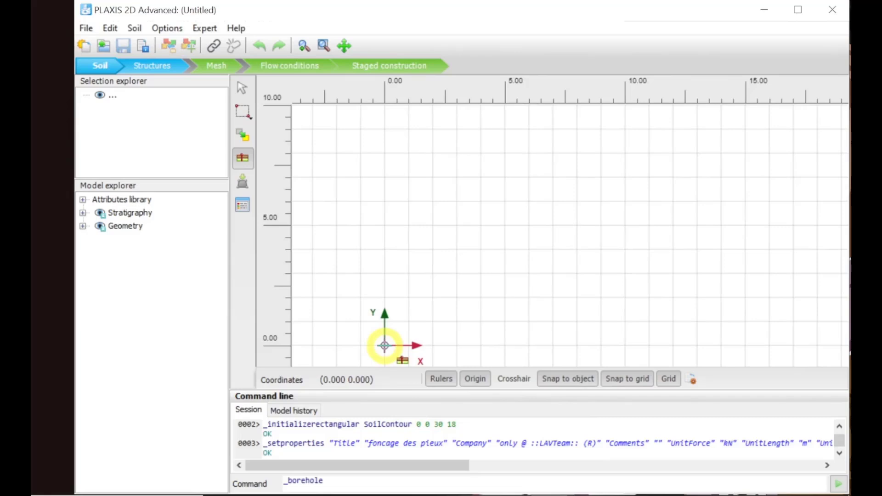
click(385, 346)
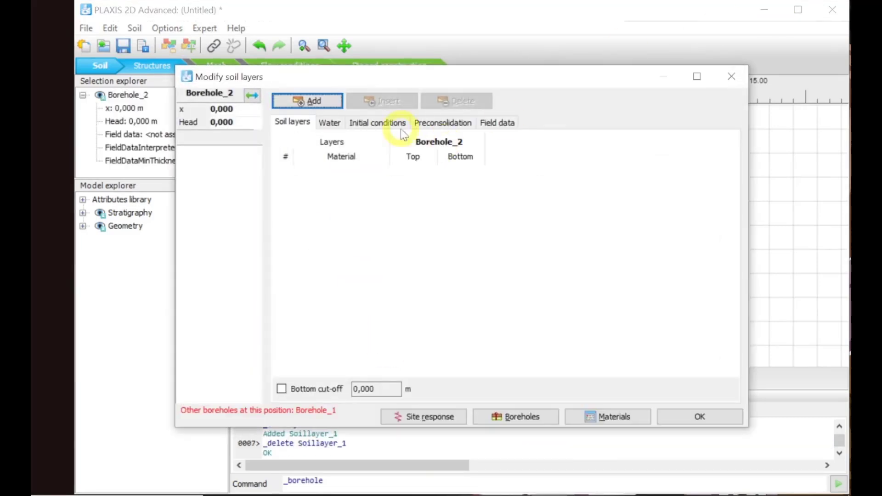
click(317, 101)
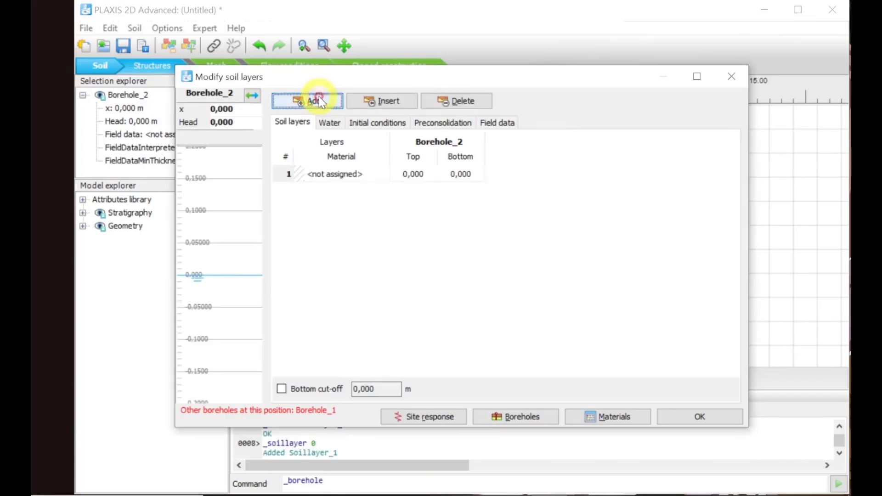
click(317, 100)
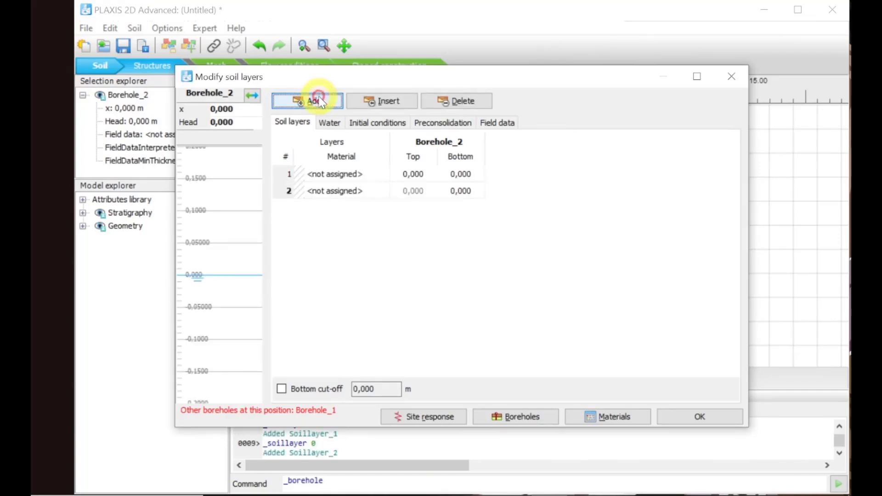
Step: Set the borehole's water head to 18 m and give the first soil layer a top of 18 m and bottom of 7 m
click(235, 121)
drag(236, 121, 207, 121)
text(18)
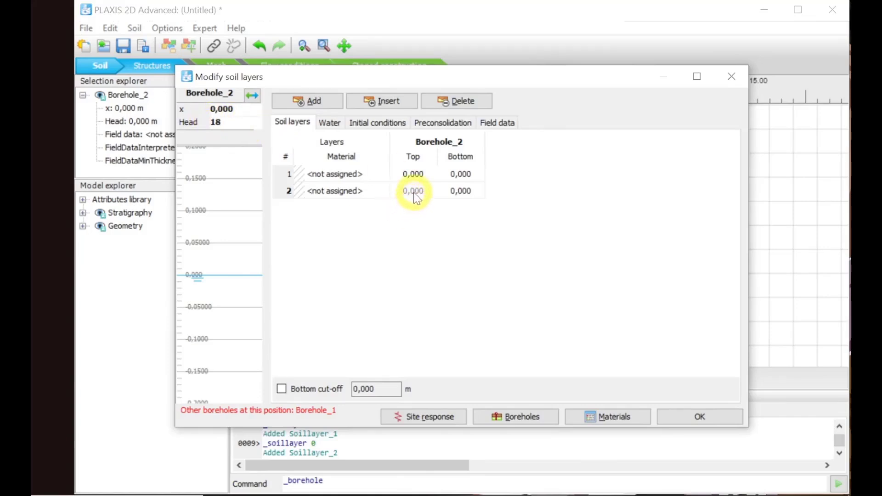
click(413, 174)
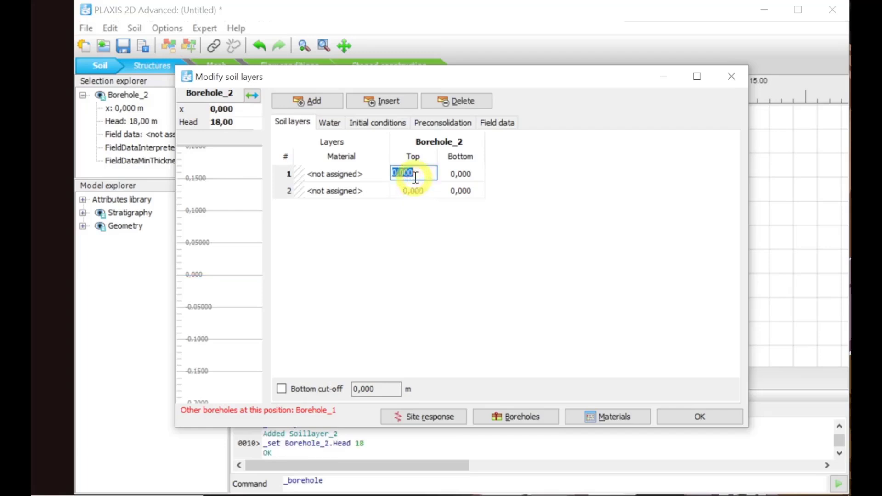
text(18)
key(Tab)
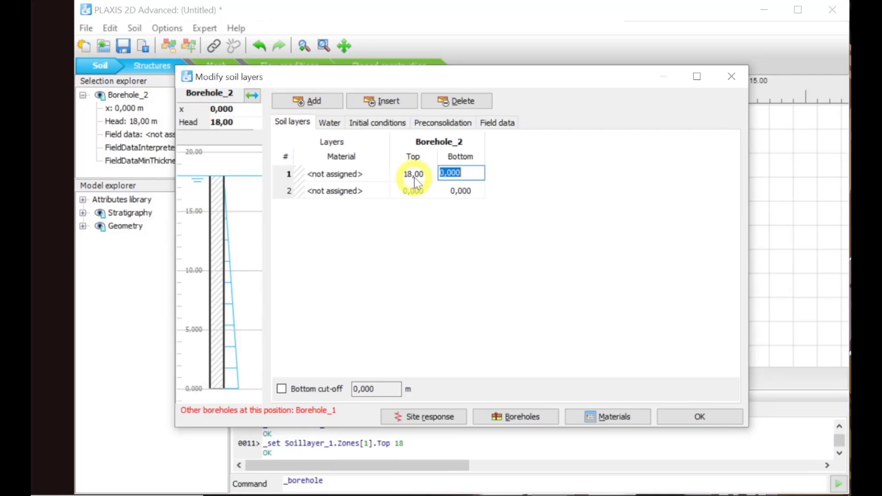
text(7)
click(501, 238)
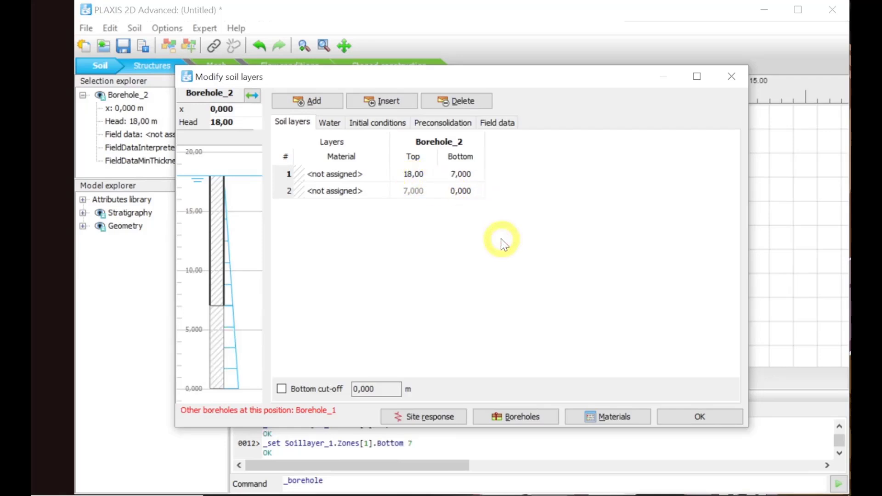
Step: Create a new soil material set identified as ARGILE, using the Mohr-Coulomb material model
click(604, 425)
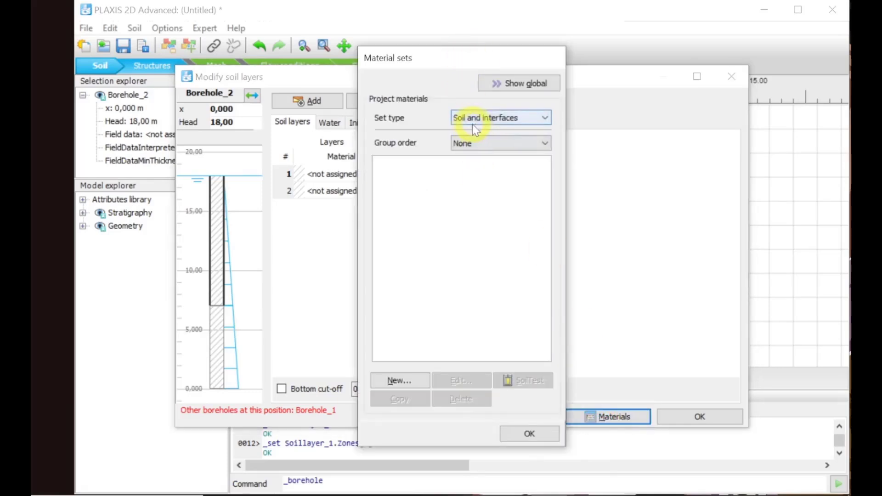
click(421, 382)
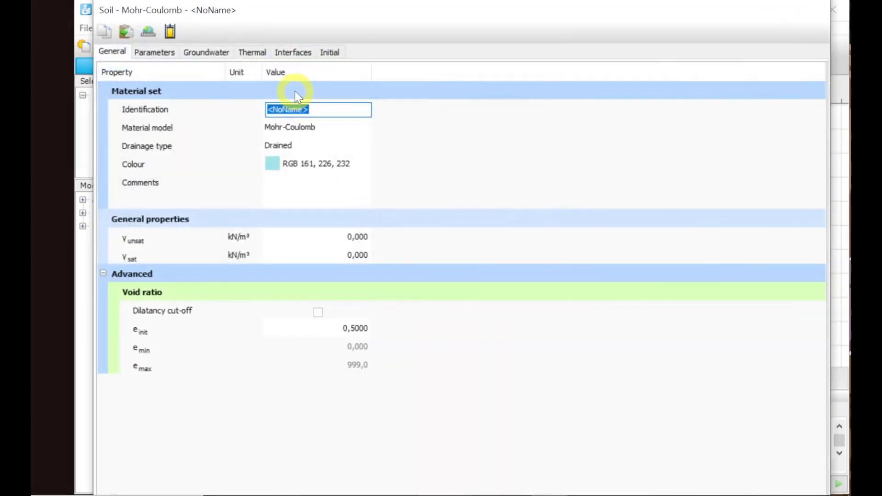
text(ARGILE)
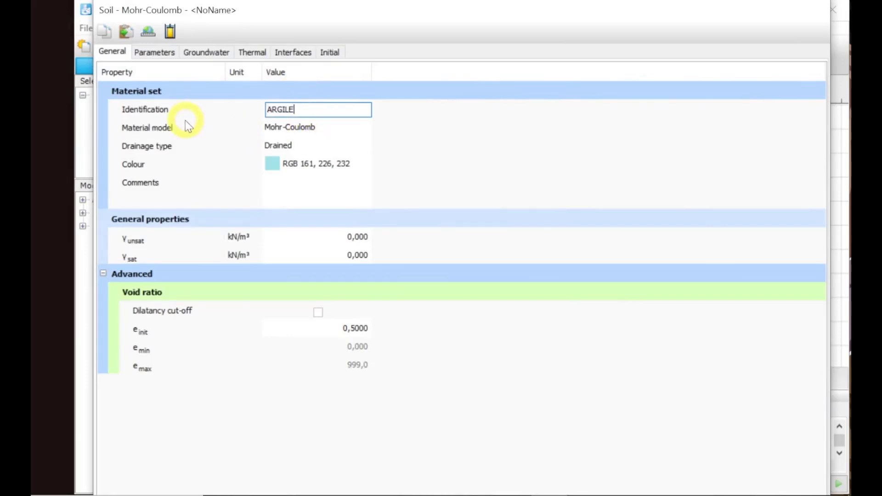
click(291, 131)
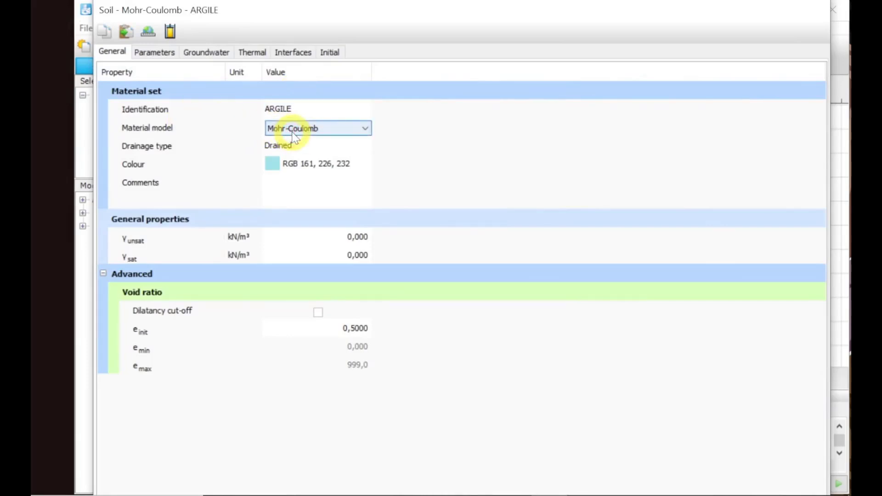
click(290, 131)
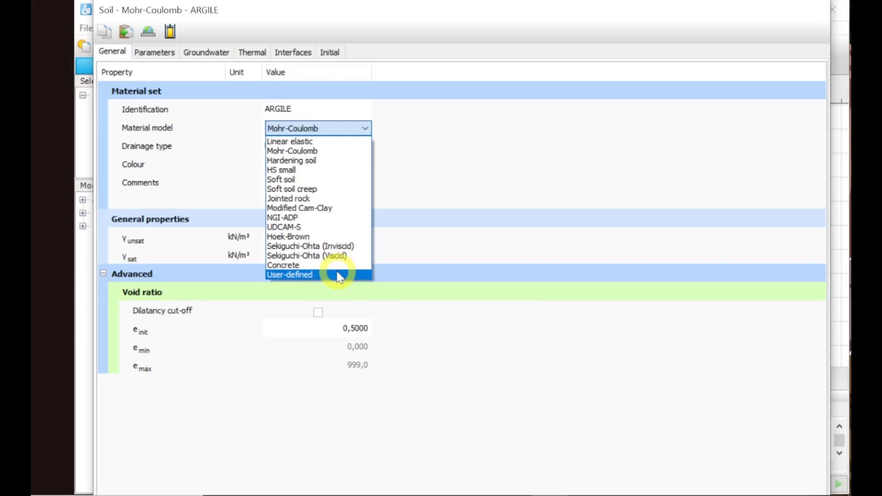
click(347, 151)
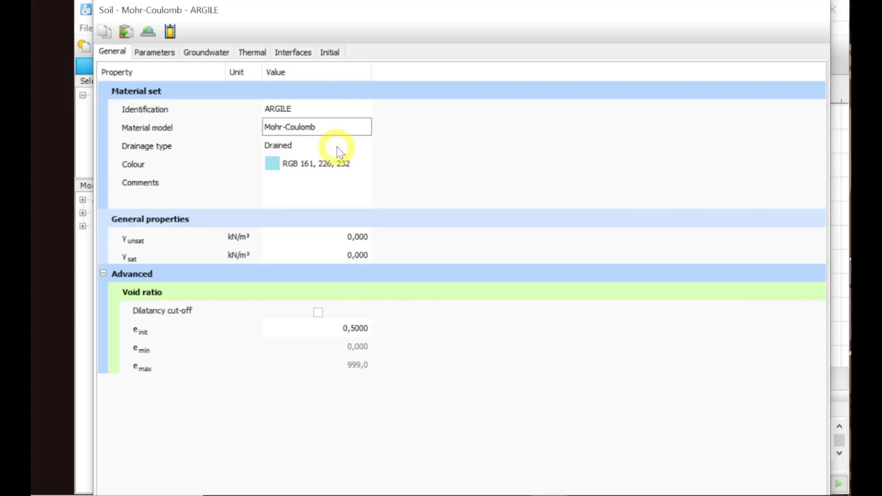
Step: Set ARGILE's drainage type to Undrained (B), with unit weights of 16 kN/m³ unsaturated and 20 kN/m³ saturated
click(337, 147)
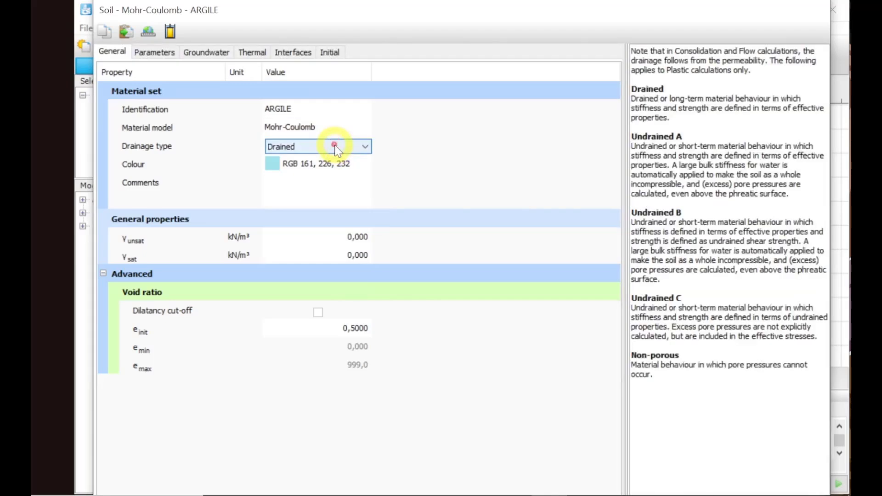
click(338, 148)
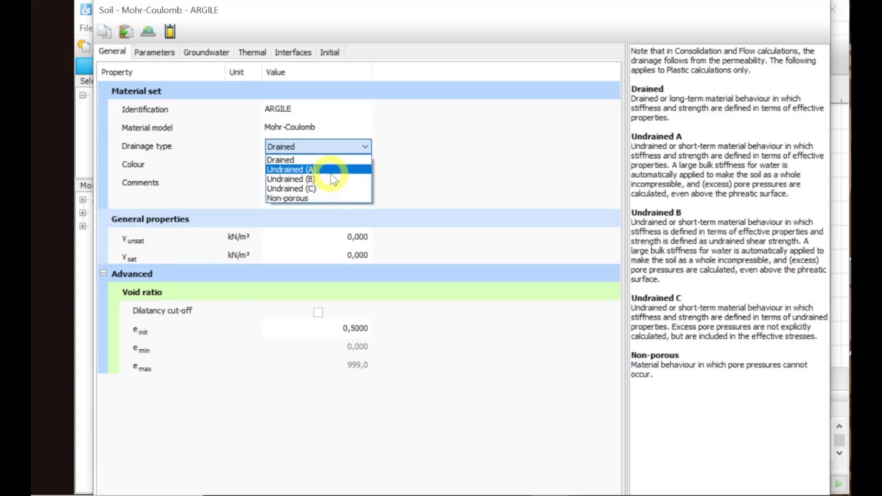
click(334, 179)
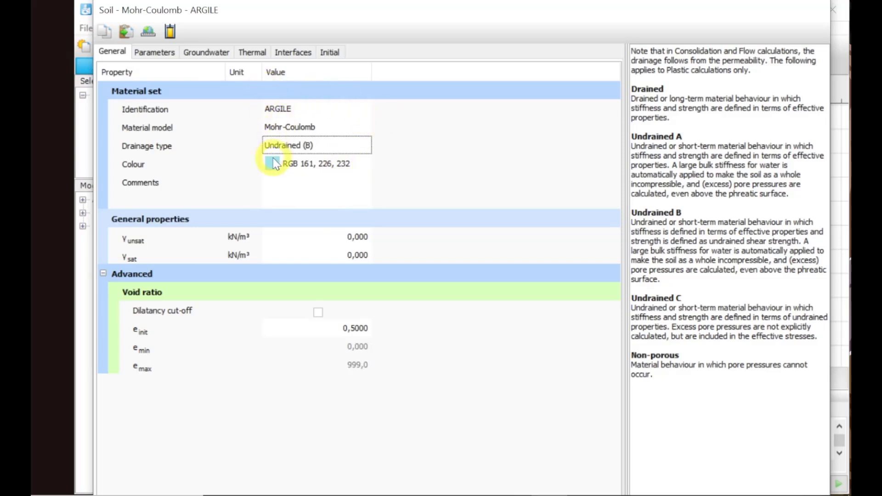
click(333, 237)
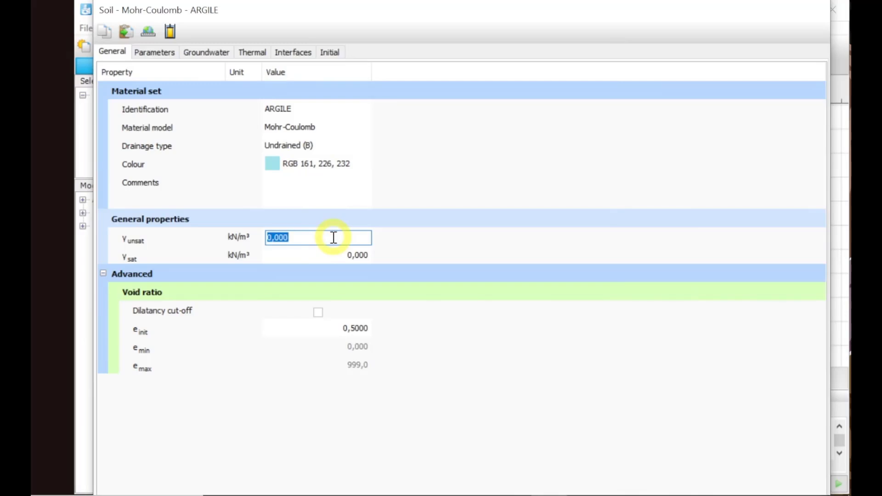
text(16)
key(Tab)
text(20)
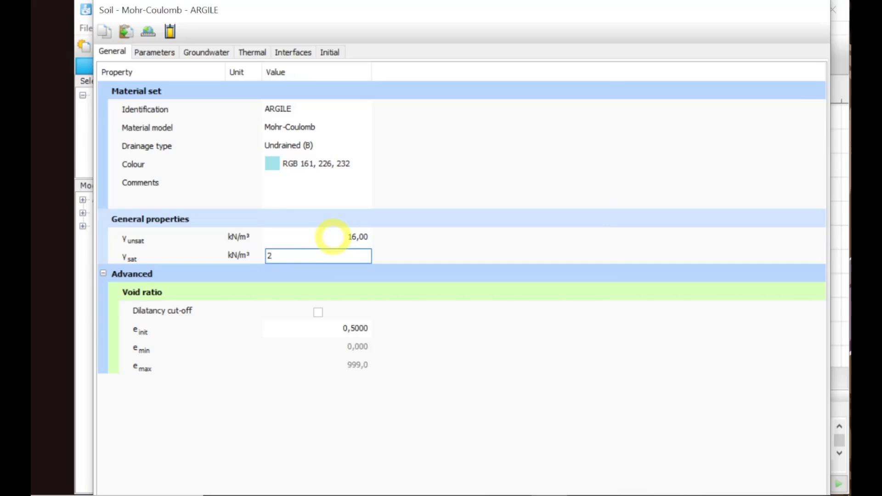
Step: Set ARGILE's stiffness E' to 5000 kN/m², Poisson's ratio to 0,3 and undrained shear strength s_u,ref to 5 kN/m²
click(169, 55)
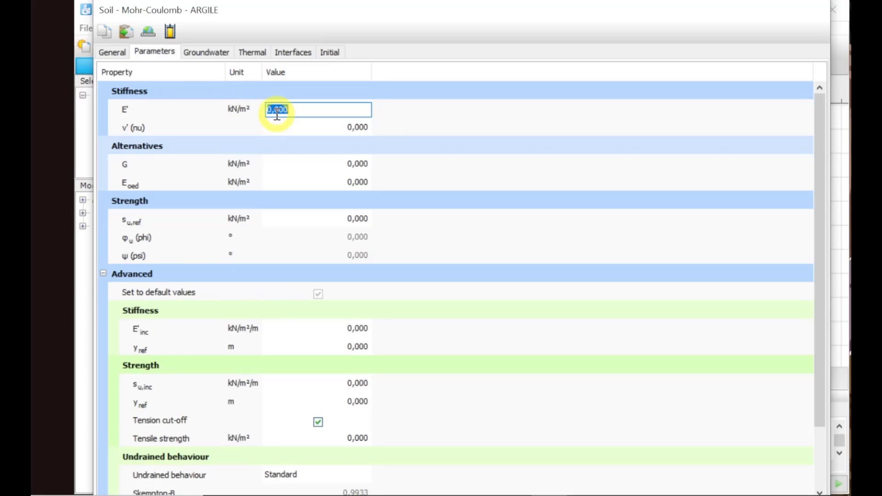
text(5000)
key(Tab)
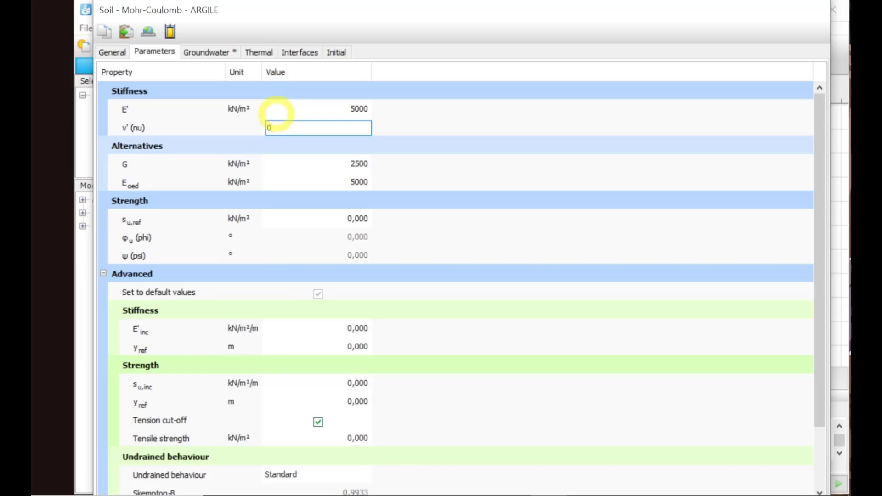
text(,3)
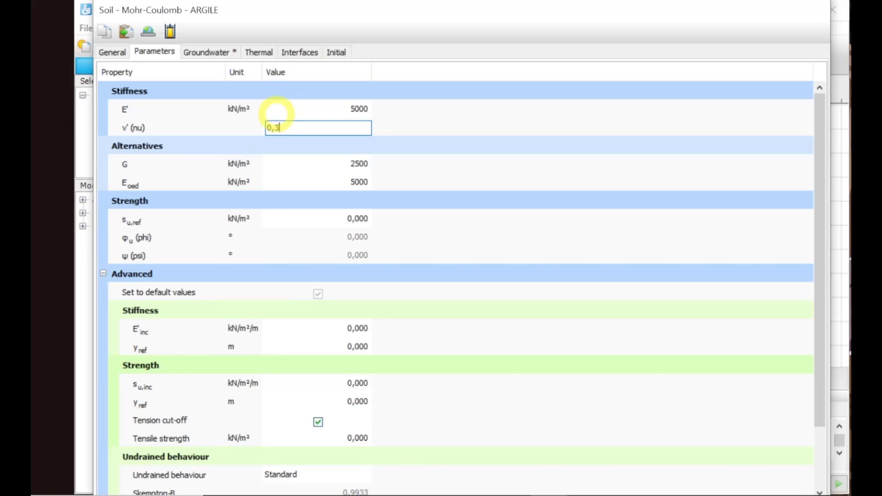
click(351, 223)
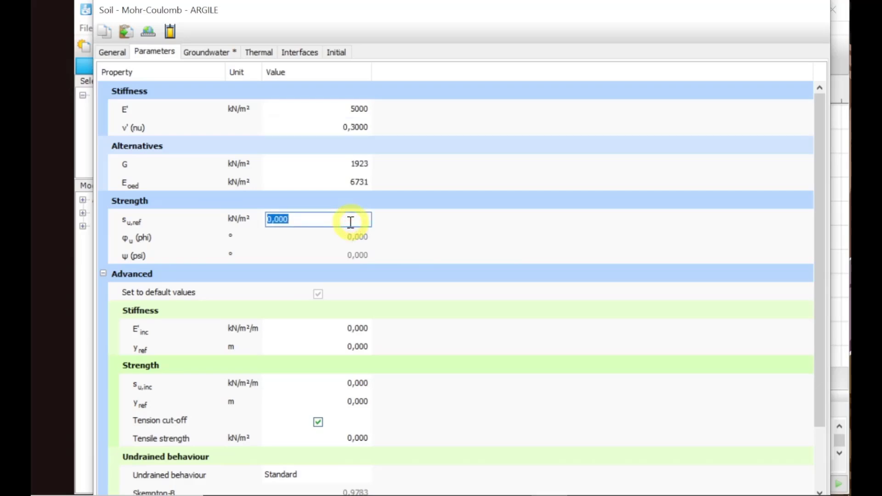
text(5)
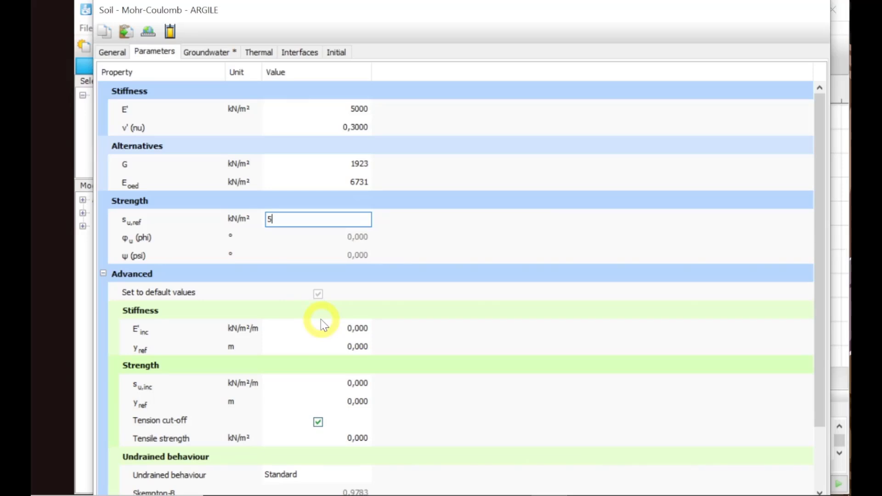
Step: Set ARGILE's advanced stiffness increment E'inc to 1000 kN/m²/m, reference level y_ref to 18 m and strength increment s_u,inc to 3 kN/m²/m
click(347, 329)
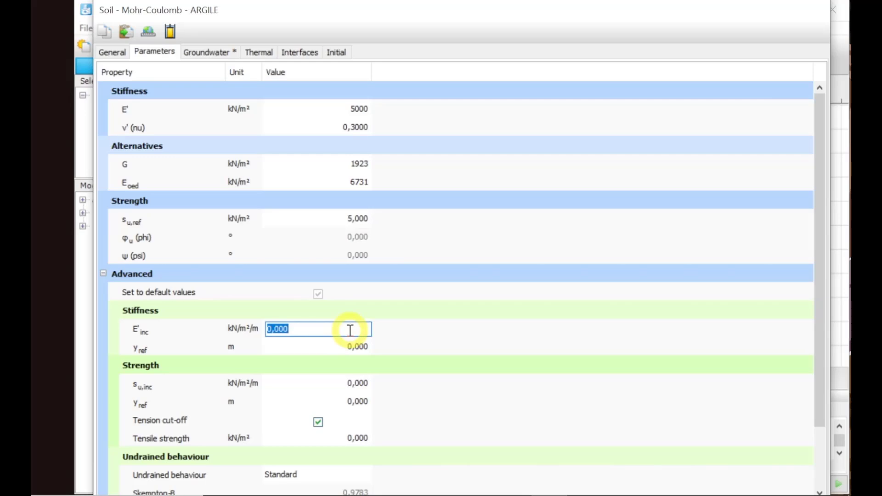
text(1000)
key(Tab)
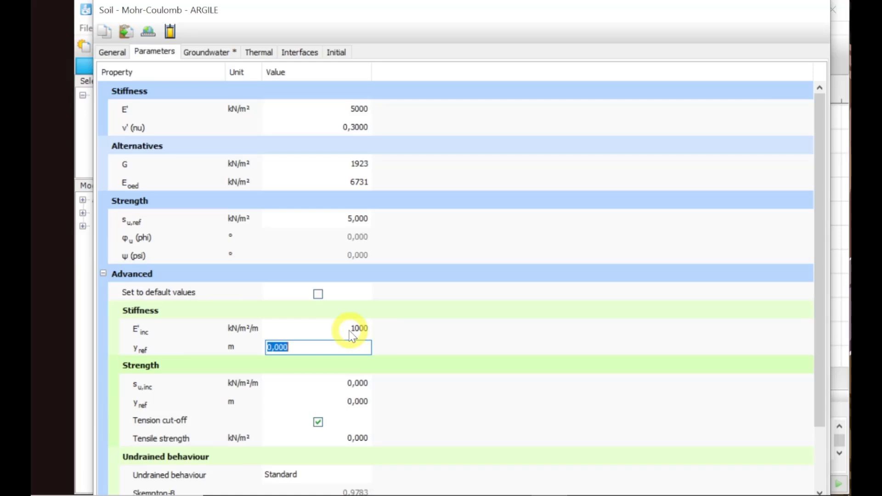
text(18)
key(Tab)
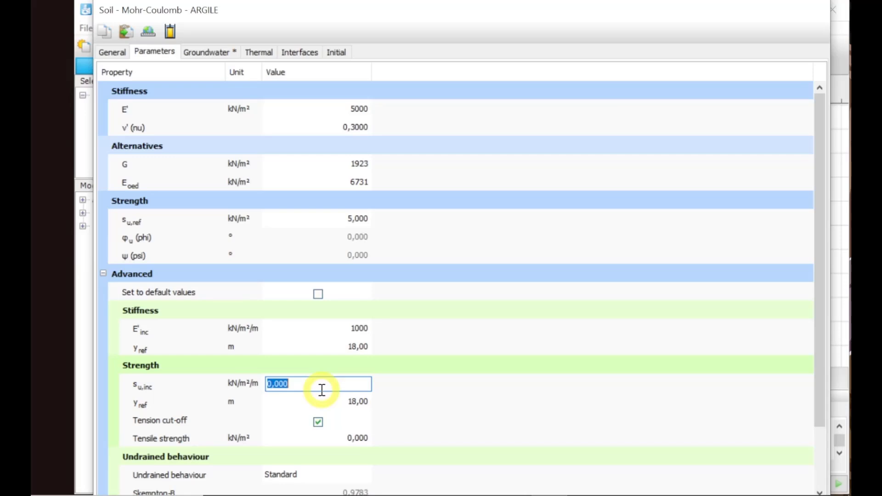
text(3)
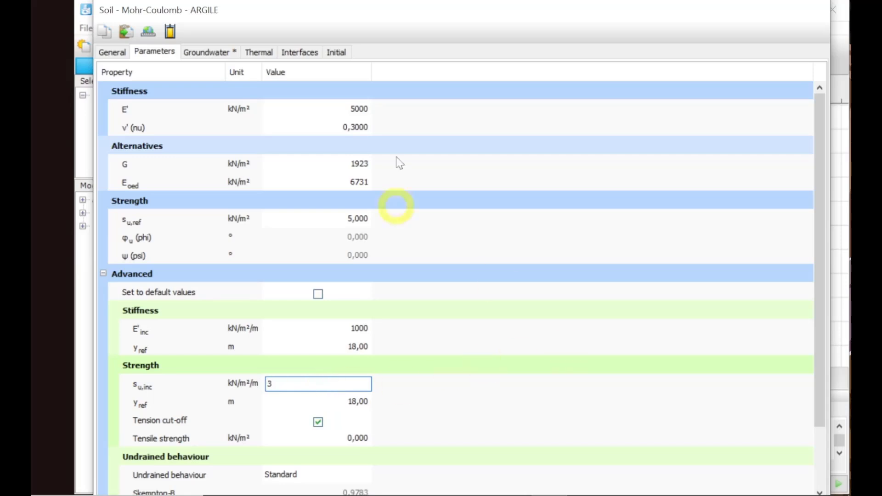
Step: Set ARGILE's interface strength to Manual with R_inter 0,5 and save the material set
click(231, 53)
click(289, 54)
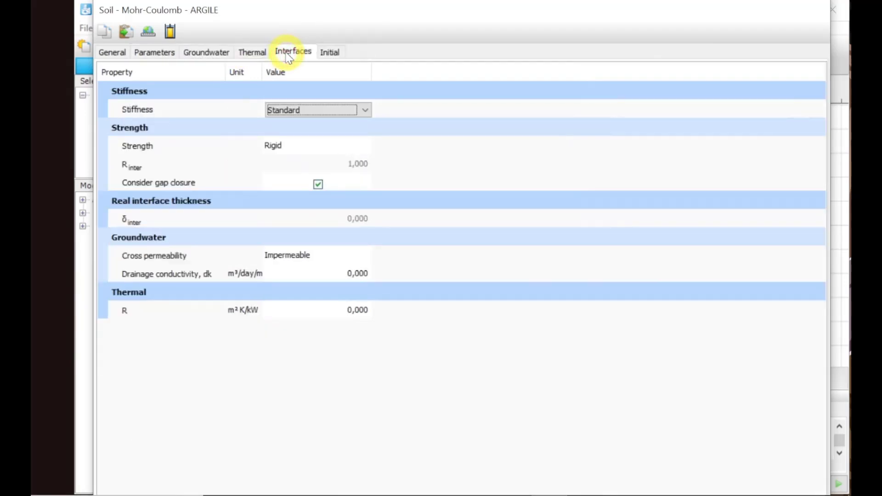
click(320, 145)
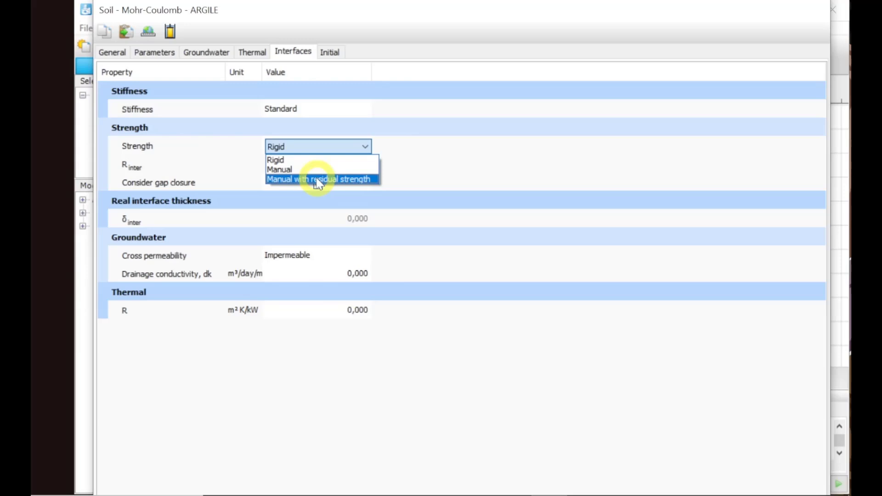
click(325, 170)
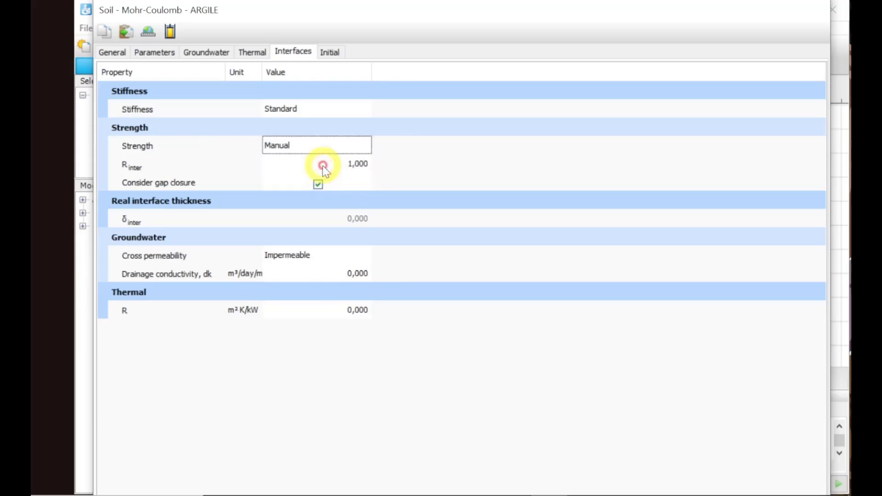
click(354, 161)
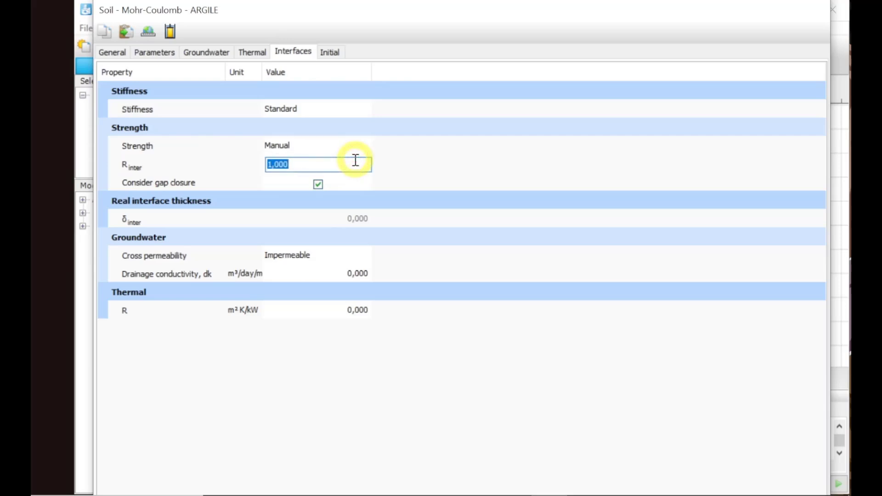
text(0,5)
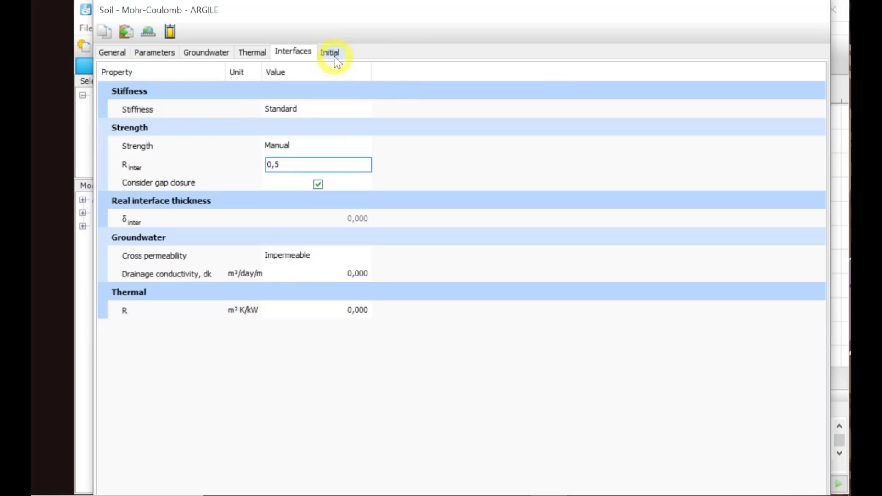
click(351, 47)
drag(489, 5, 492, 51)
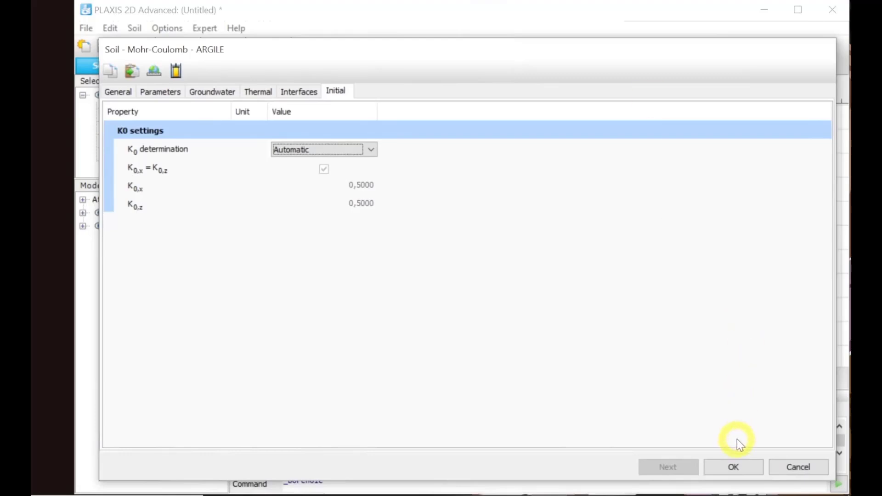
click(735, 464)
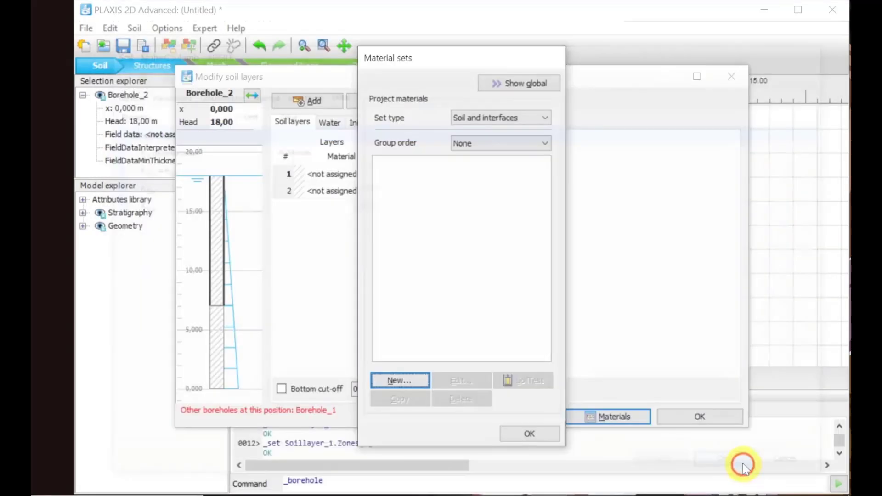
Step: Create a new soil material set identified as SABLE, using the HS small material model
click(400, 380)
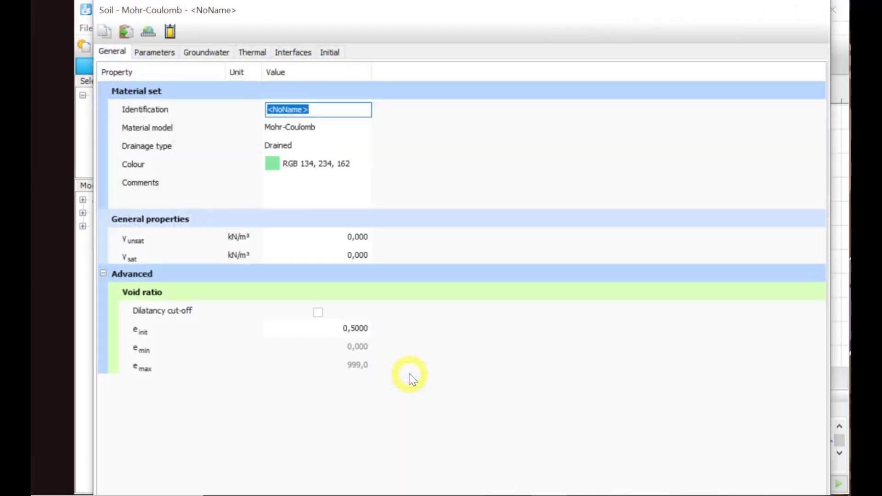
text(S)
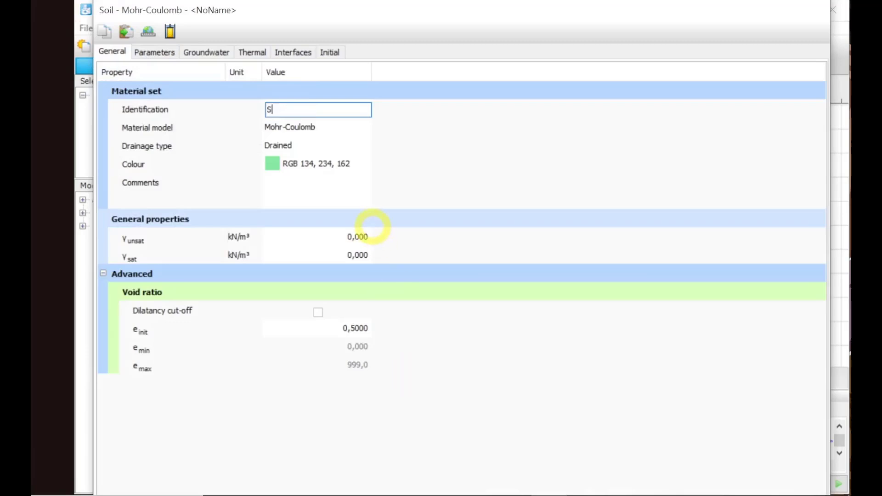
text(ABLE)
click(315, 129)
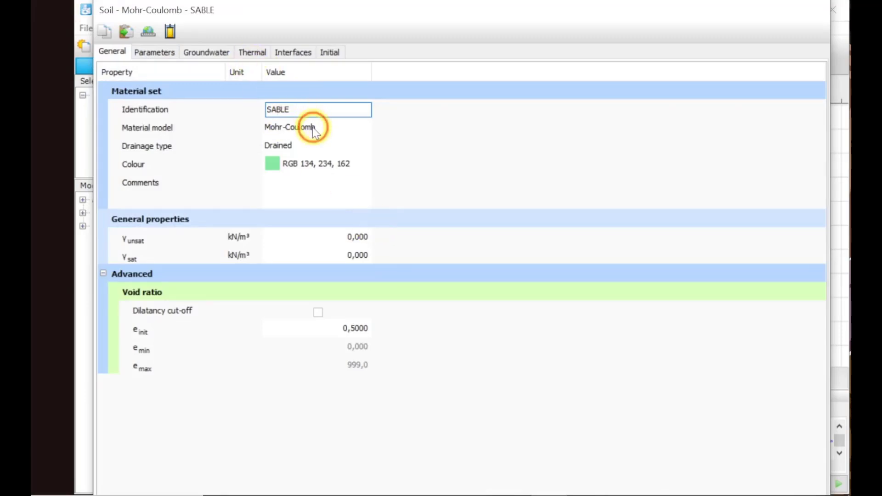
click(314, 129)
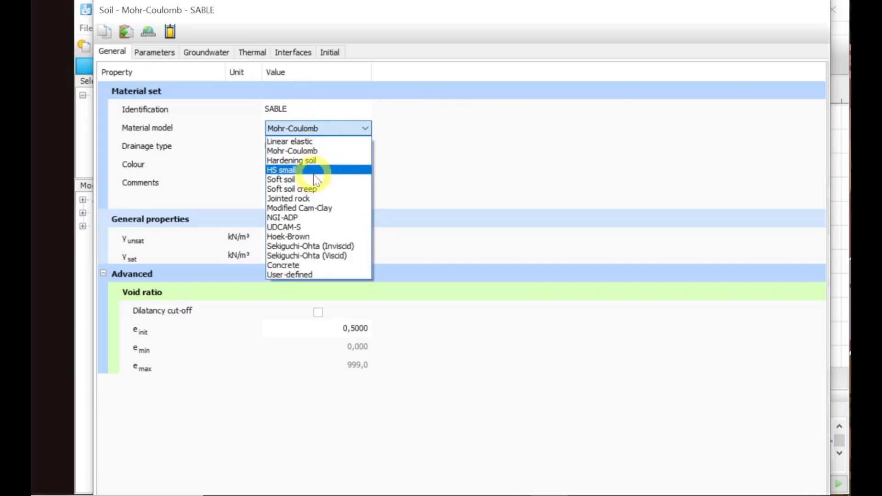
click(316, 172)
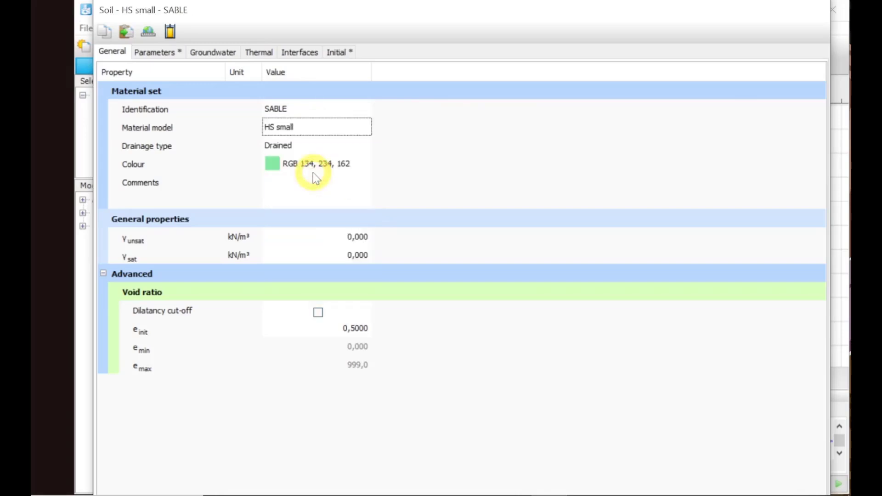
Step: Set SABLE's drainage type to Undrained (A), with unit weights of 17 kN/m³ unsaturated and 20 kN/m³ saturated
click(324, 146)
click(324, 146)
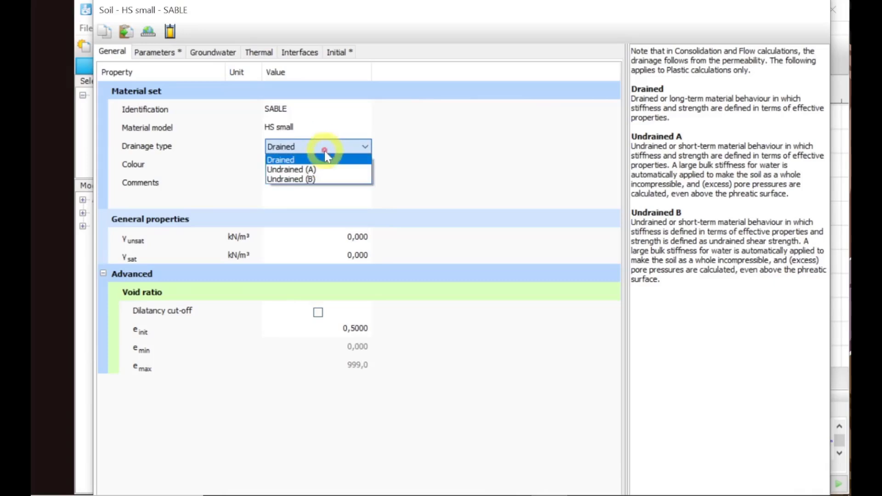
click(325, 169)
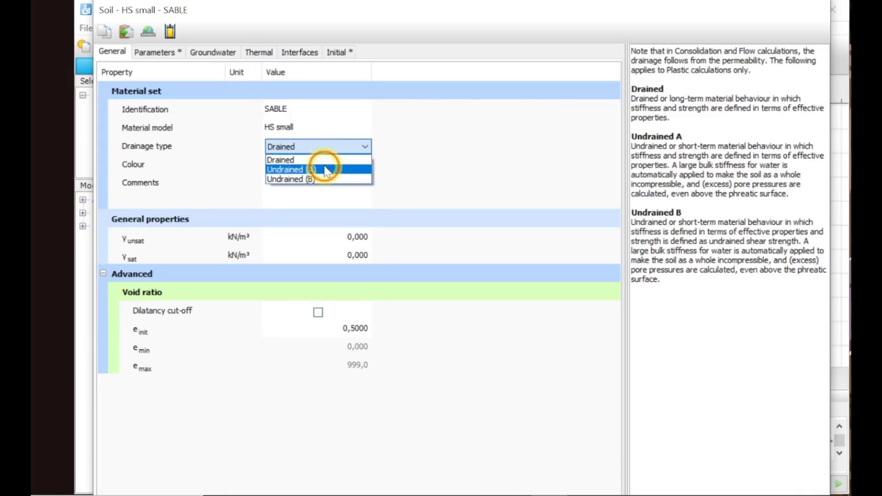
click(360, 238)
text(17)
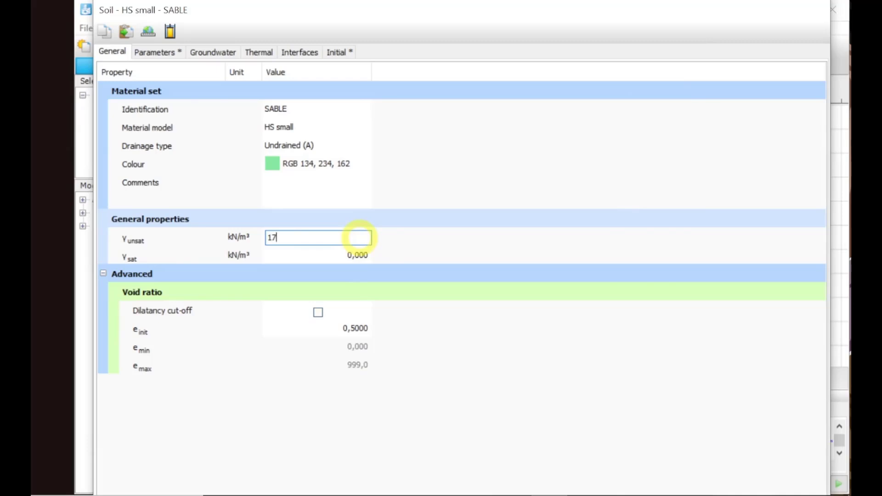
key(Tab)
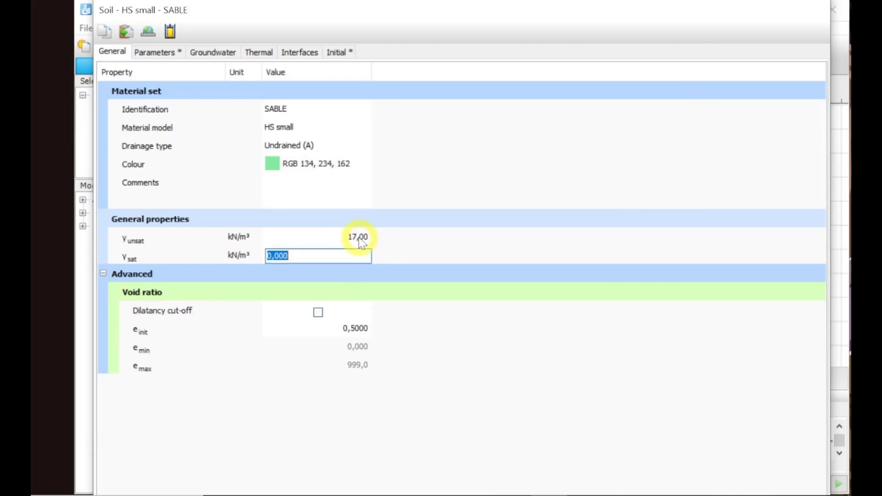
text(20)
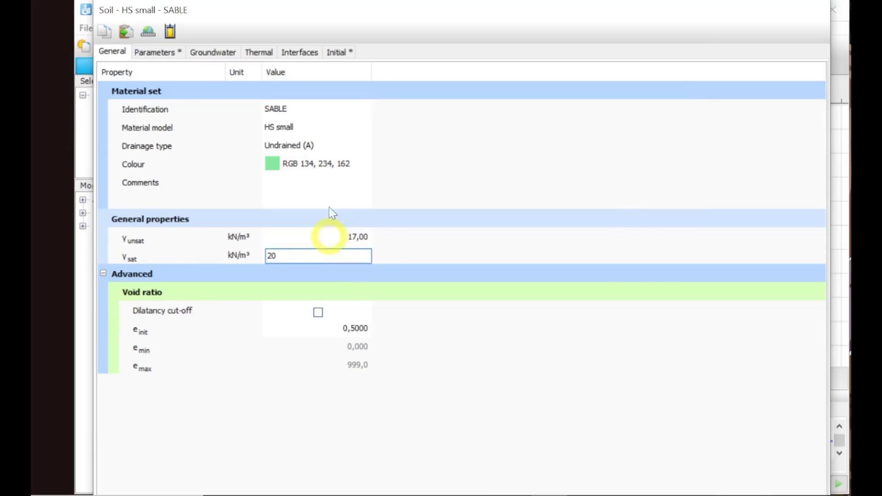
Step: Set SABLE's reference secant stiffness E50 ref to 50E3 kN/m²
click(159, 54)
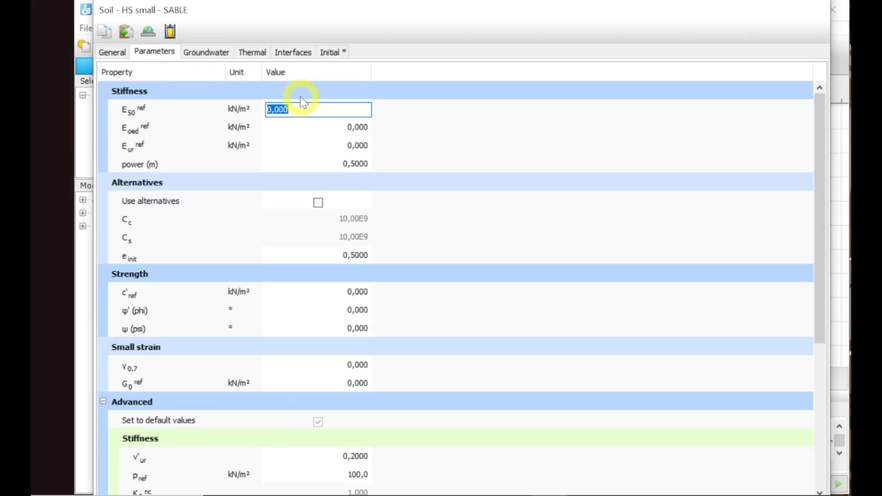
text(50E3)
key(Return)
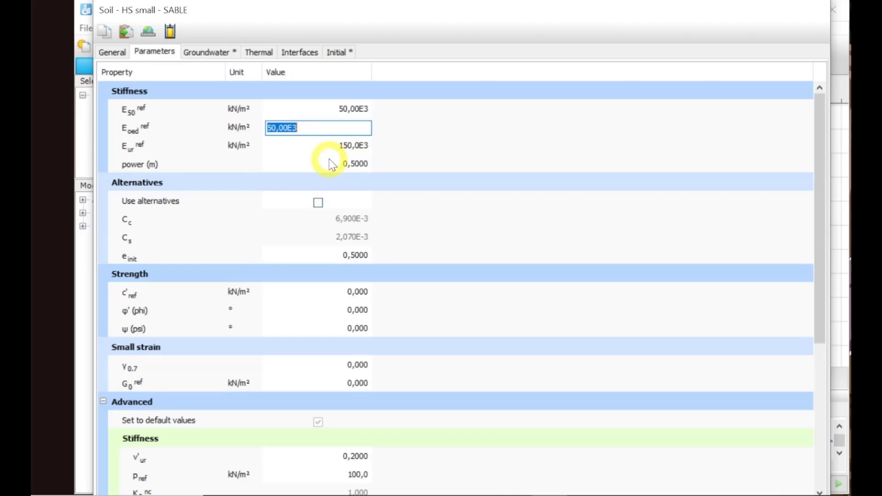
Step: Set SABLE's friction angle φ' to 31° in its strength parameters
click(340, 292)
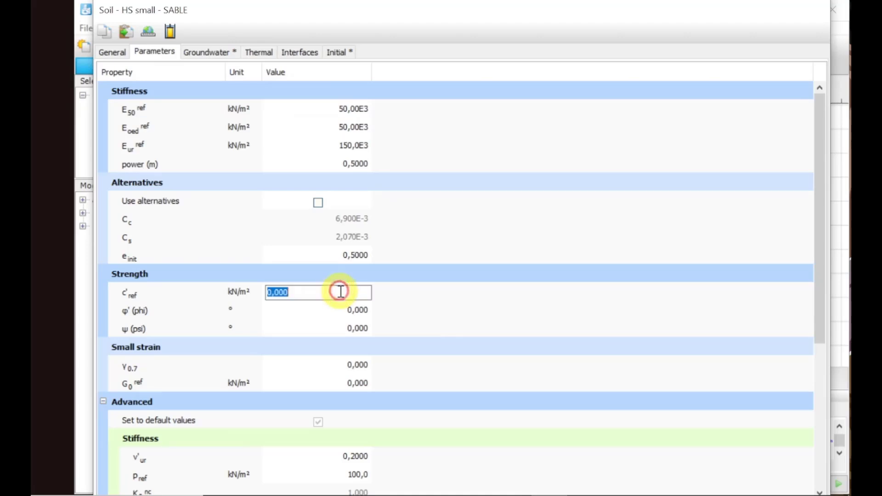
click(350, 311)
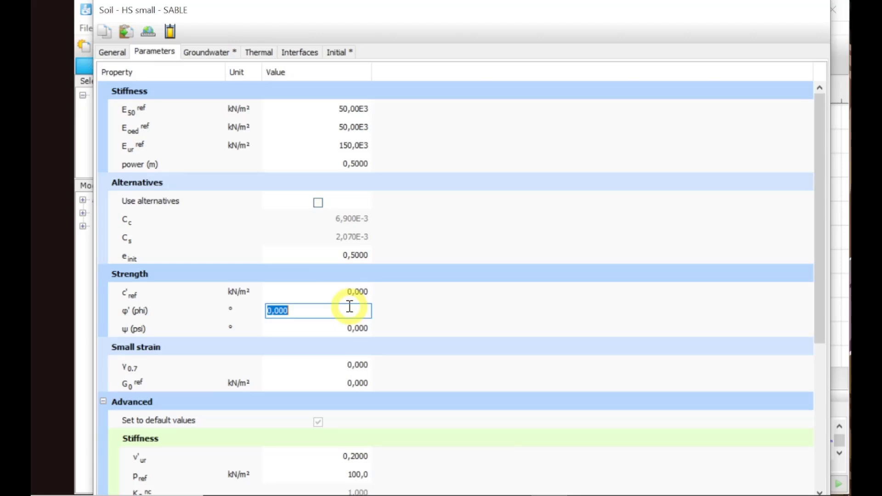
text(32)
key(Tab)
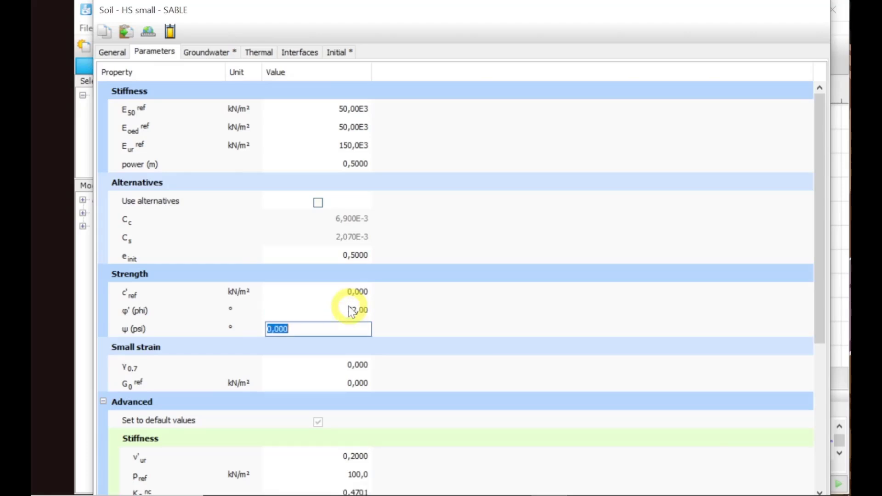
click(351, 311)
text(31)
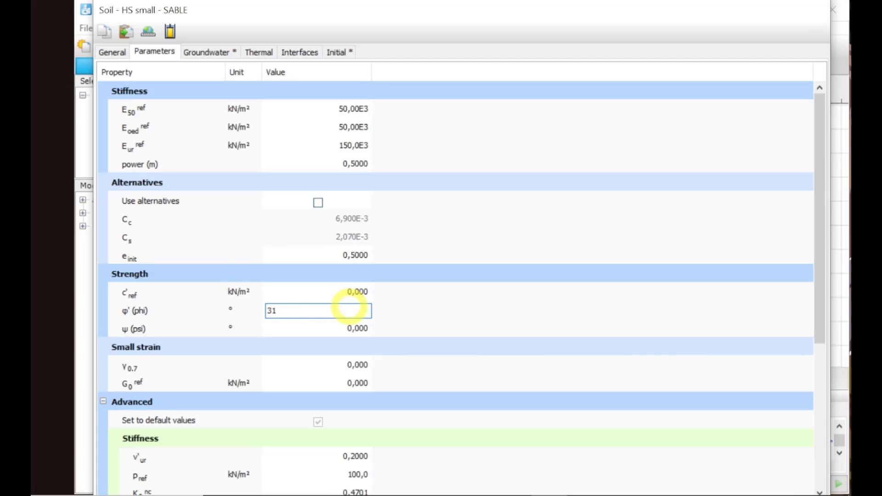
key(Tab)
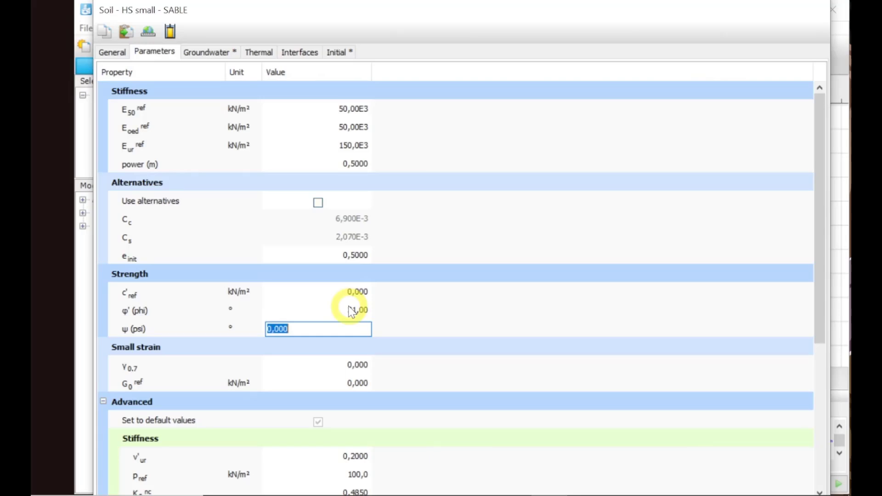
Step: Set SABLE's small-strain parameters γ0.7 to 1E-4 and G0 ref to 120E3 kN/m², and save the material set
click(342, 366)
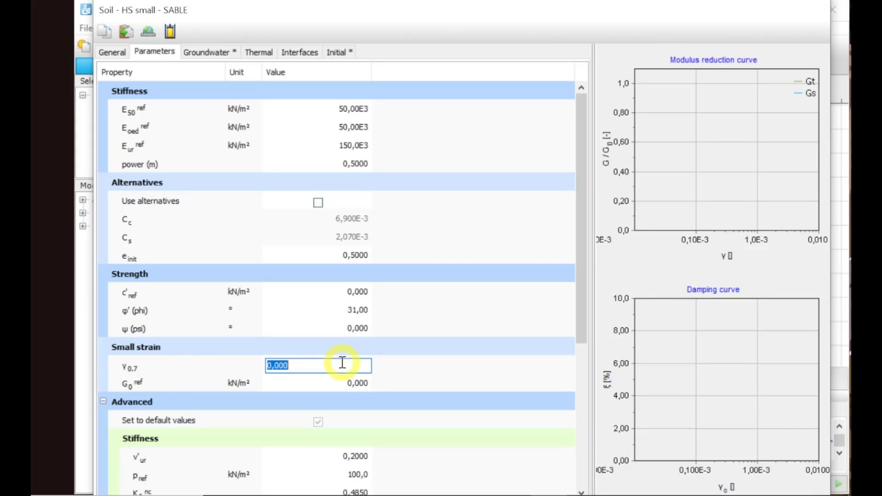
text(1E-4)
key(Return)
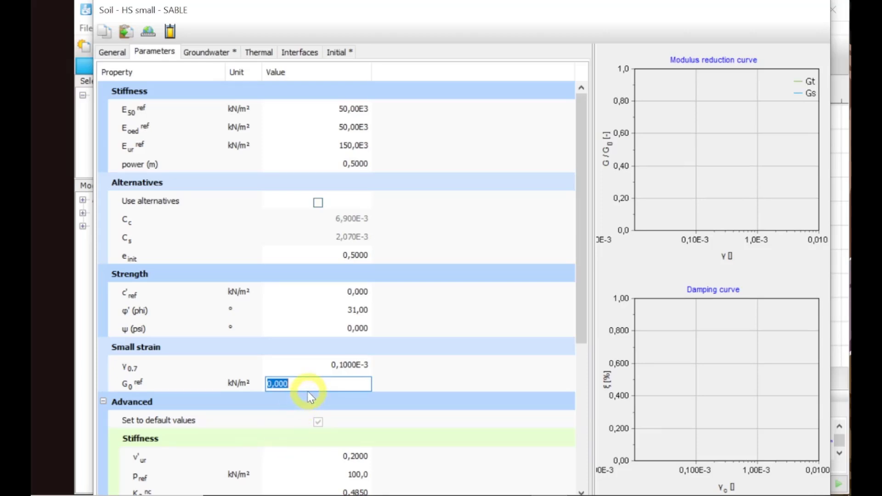
text(120E3)
click(336, 51)
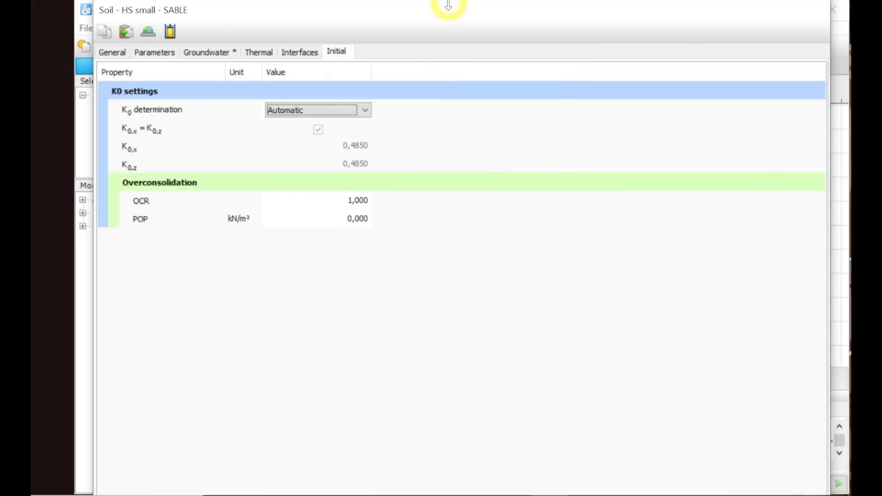
drag(448, 4, 499, 23)
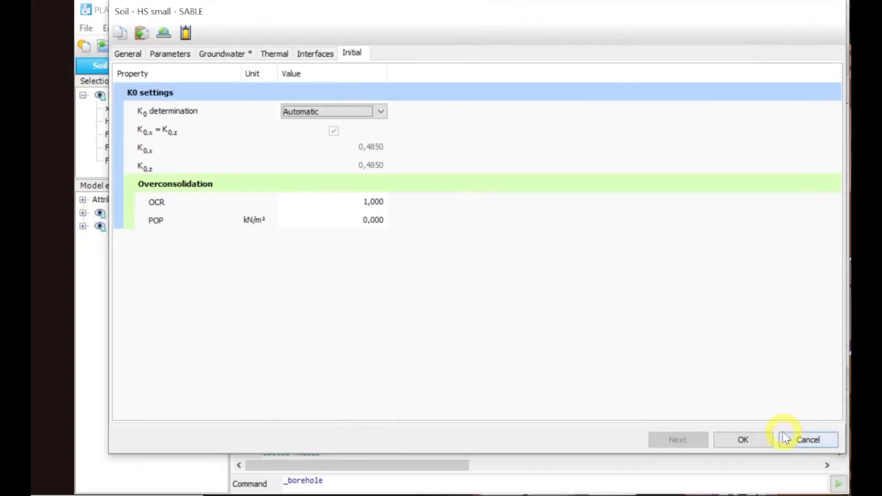
click(757, 440)
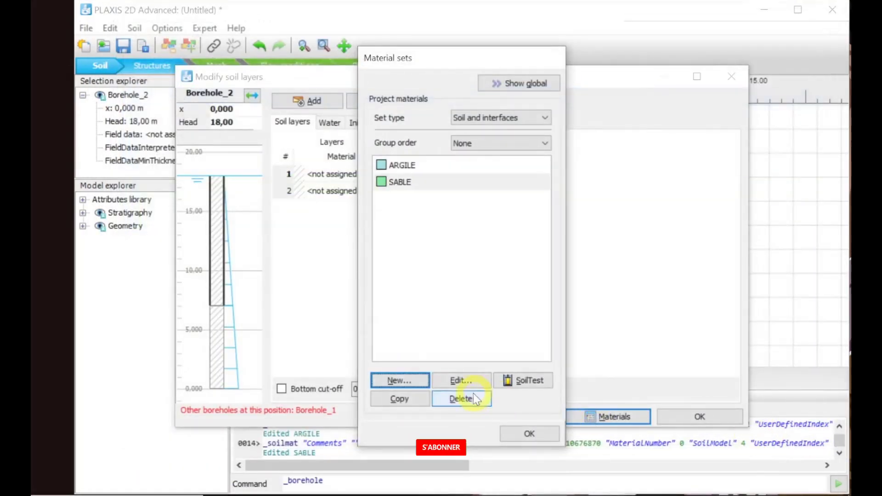
Step: Create a new soil material set named PIEU with the Linear elastic material model
click(419, 381)
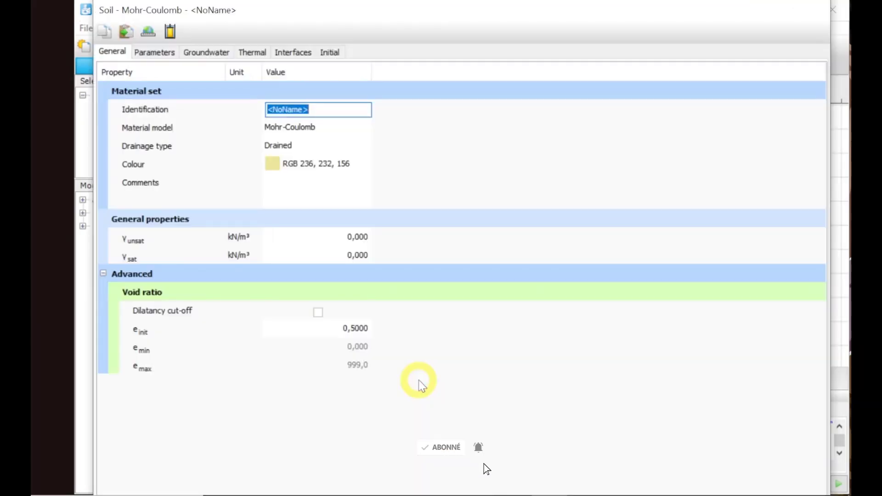
text(PlE)
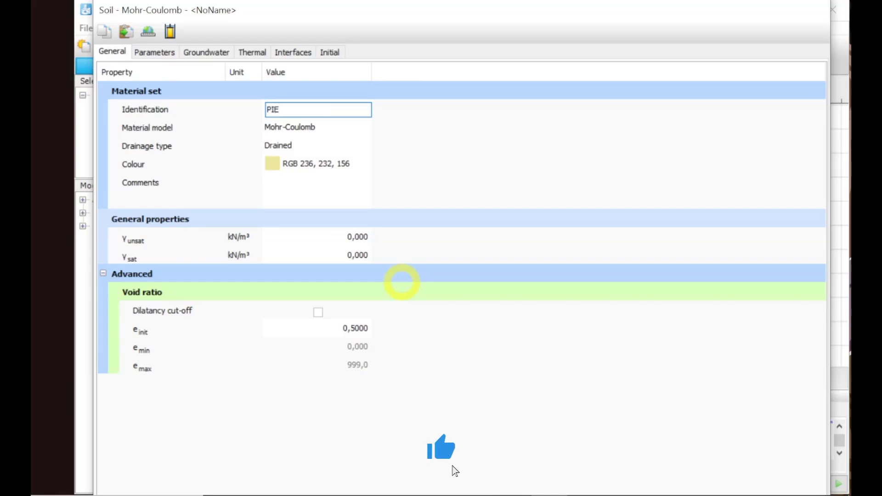
text(U)
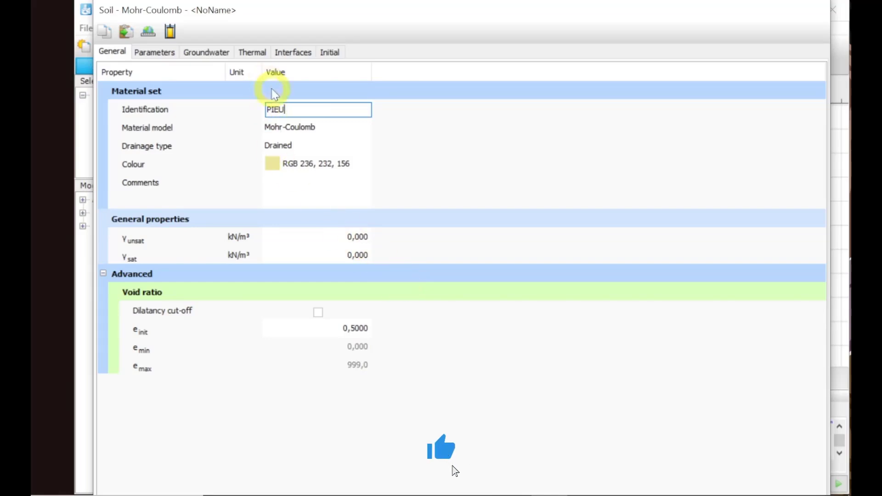
click(296, 131)
click(296, 131)
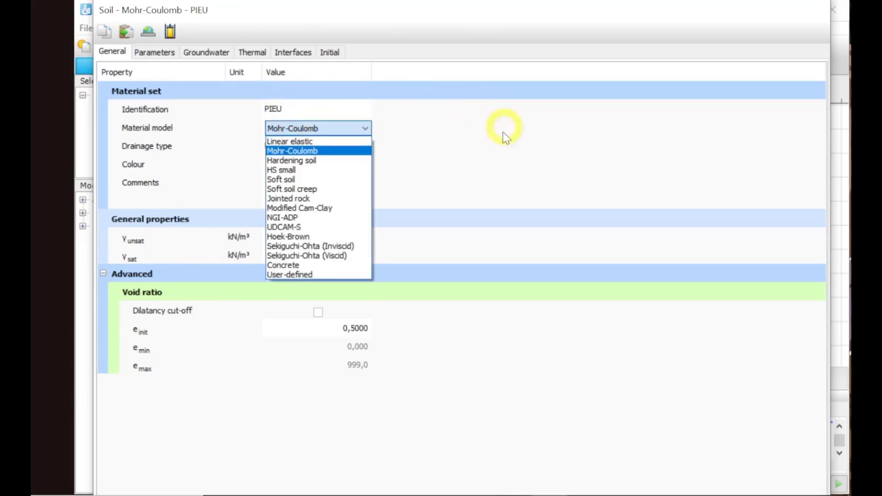
click(527, 171)
click(296, 134)
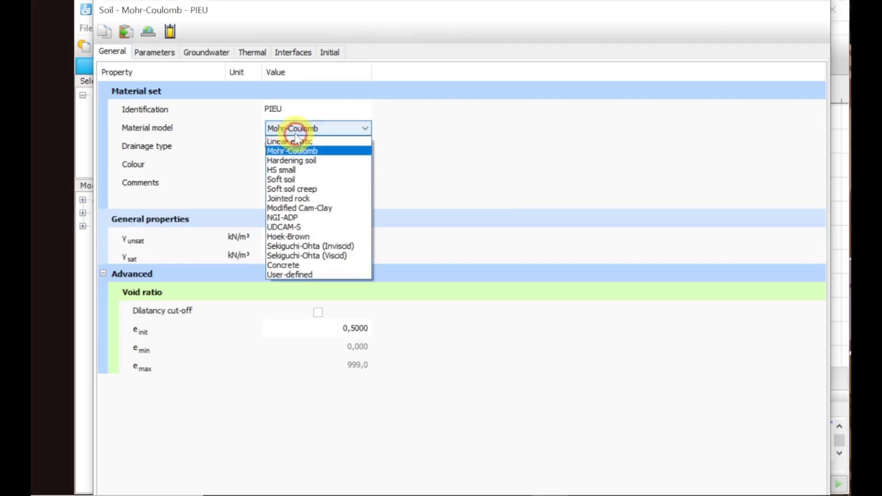
click(300, 142)
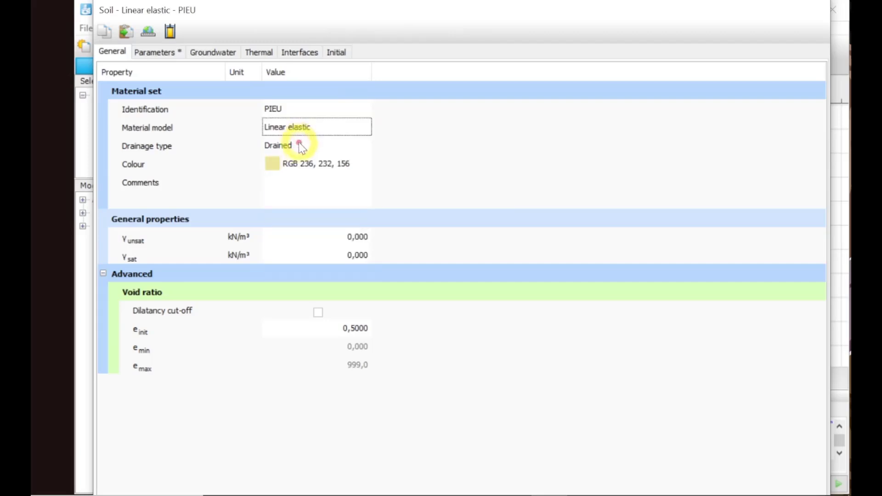
Step: Set PIEU's drainage type to Non-porous and its unsaturated unit weight to 24 kN/m³
click(305, 147)
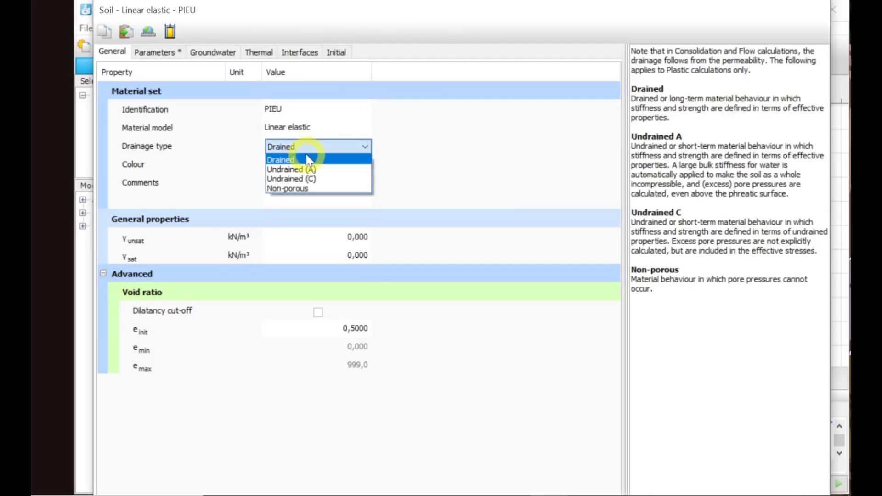
click(322, 192)
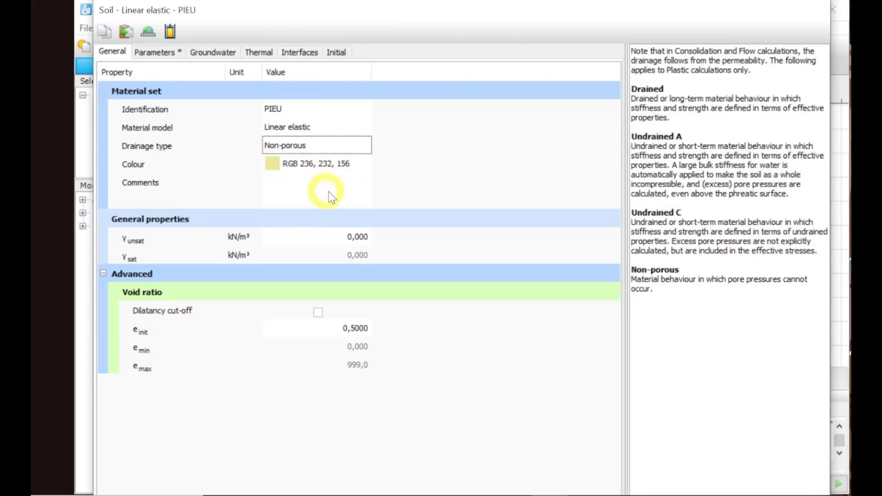
click(369, 236)
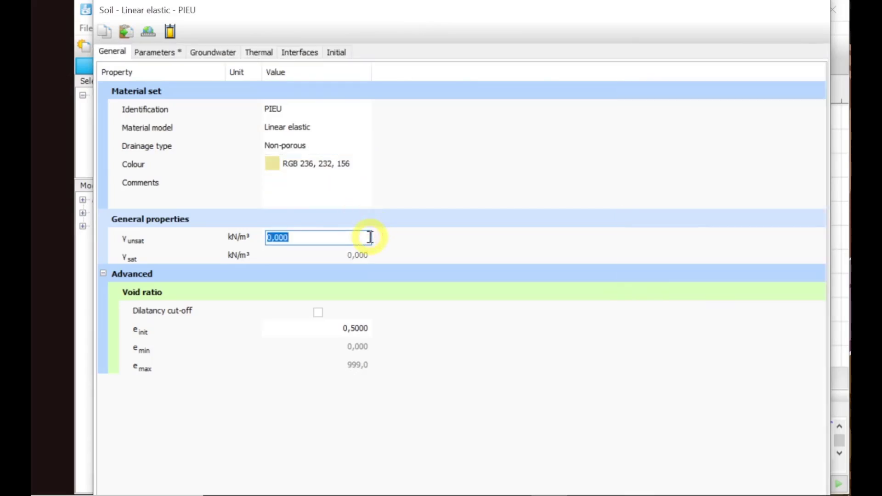
text(24)
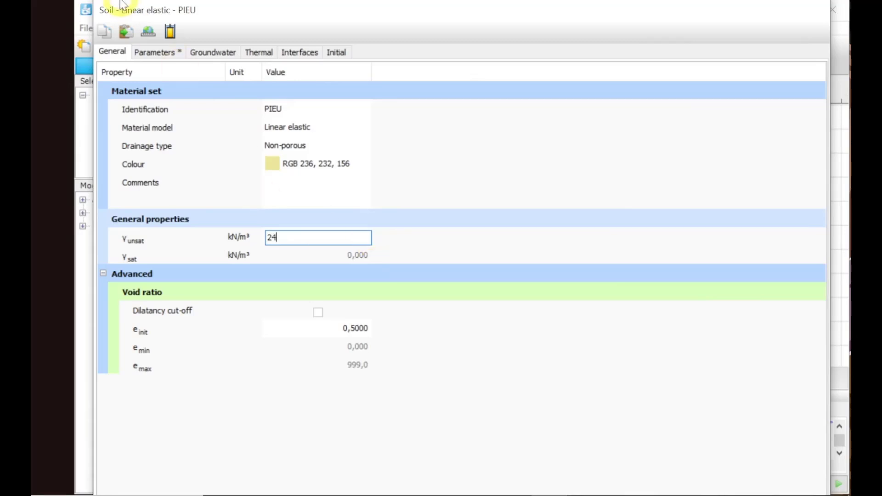
Step: Set PIEU's stiffness E to 30E6 kN/m² and Poisson's ratio to 0,1, then save it and close the material sets
click(154, 52)
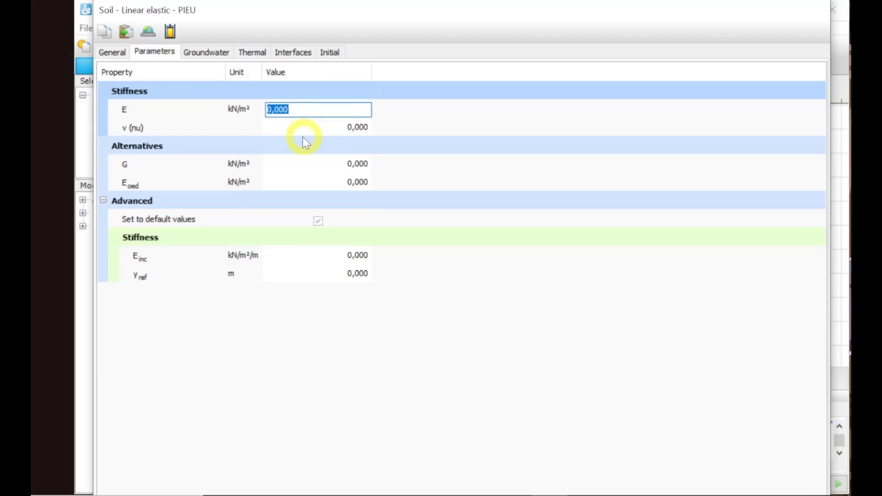
text(30E6)
click(346, 131)
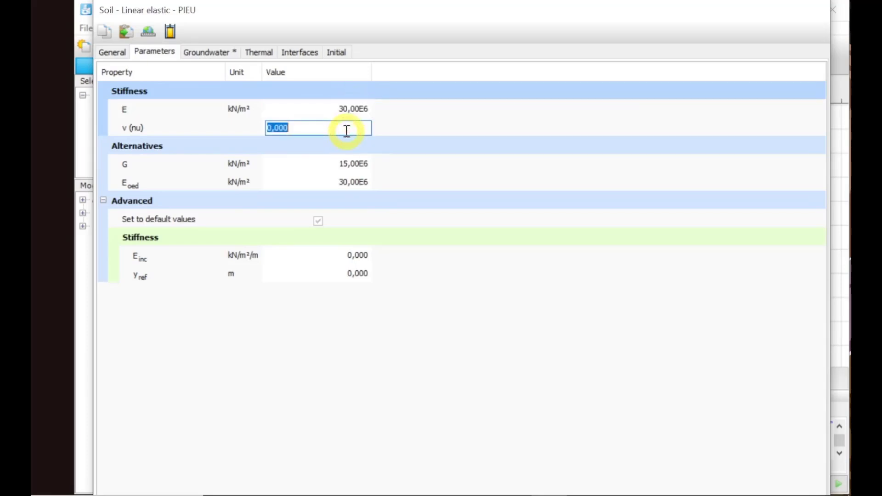
text(0,1)
key(Tab)
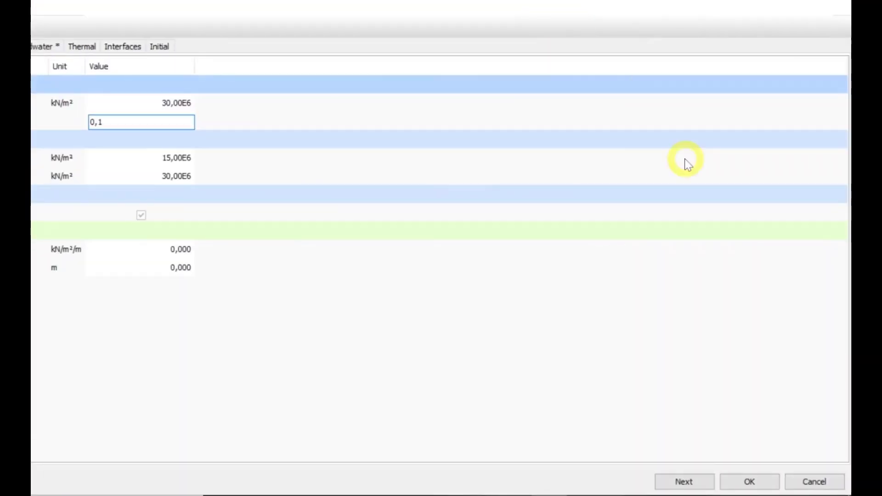
click(749, 481)
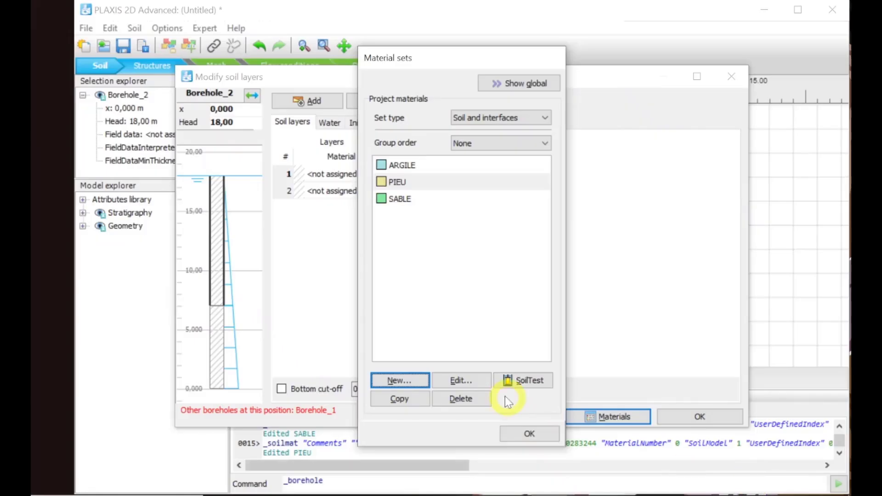
click(531, 437)
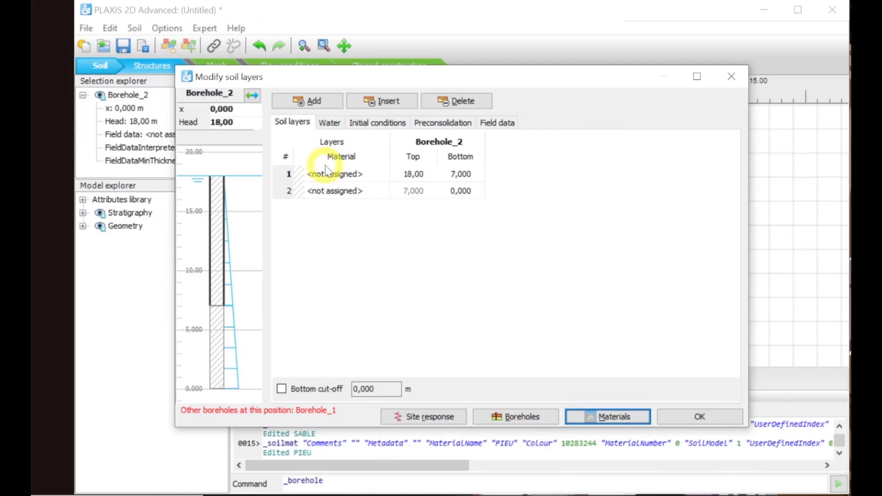